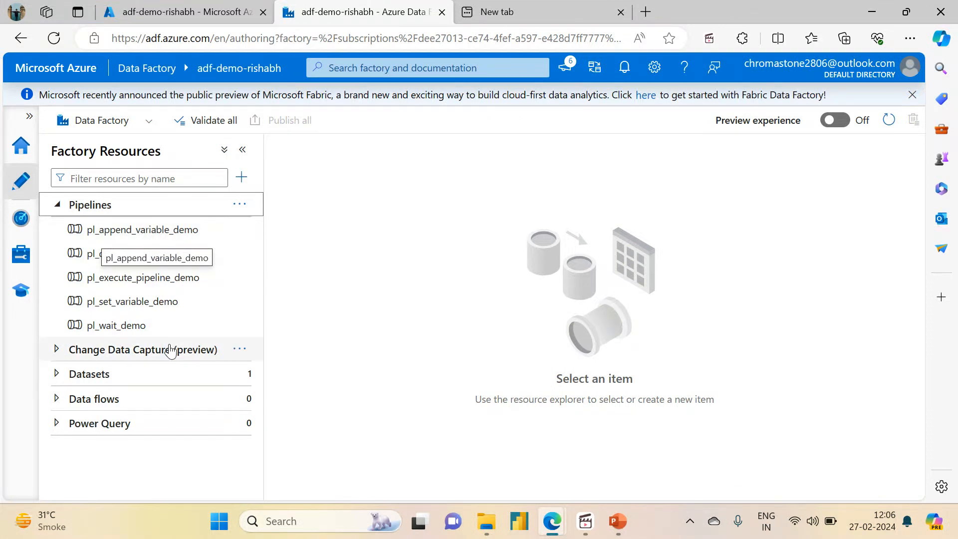
Step: Open the pl_append_variable_demo pipeline and bring up the sink settings of its Copy File1 activity
{"action": "left_click", "coordinate": [129, 282]}
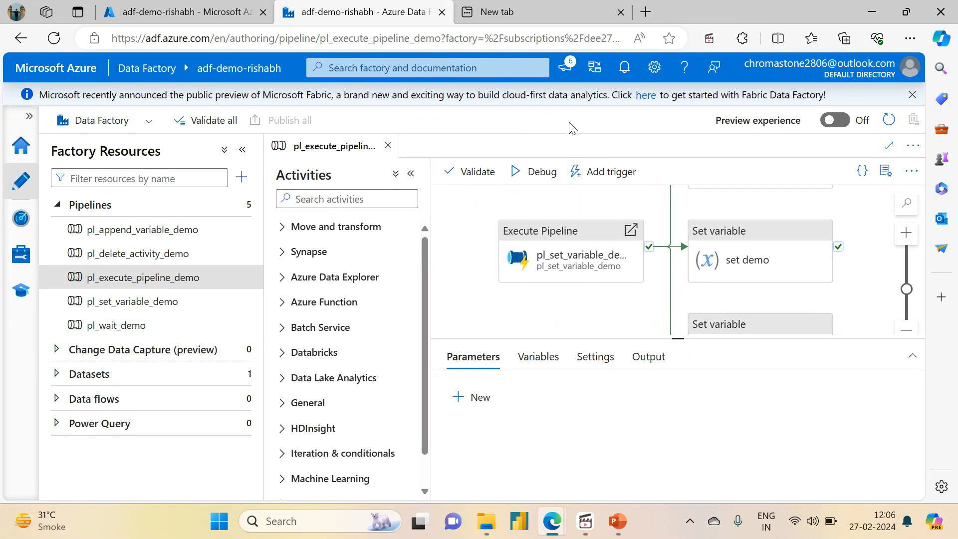
{"action": "left_click", "coordinate": [145, 230]}
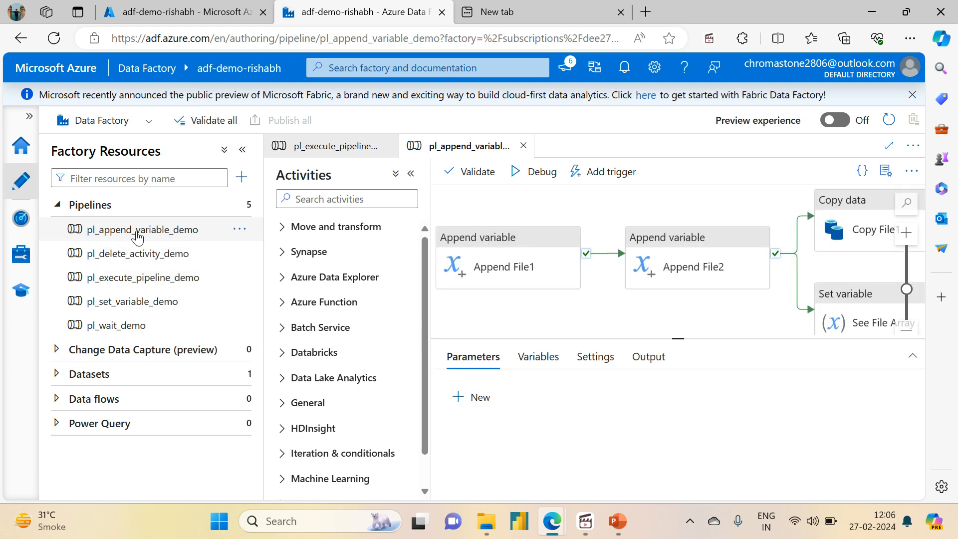
{"action": "left_click_drag", "start_coordinate": [590, 304], "coordinate": [410, 322]}
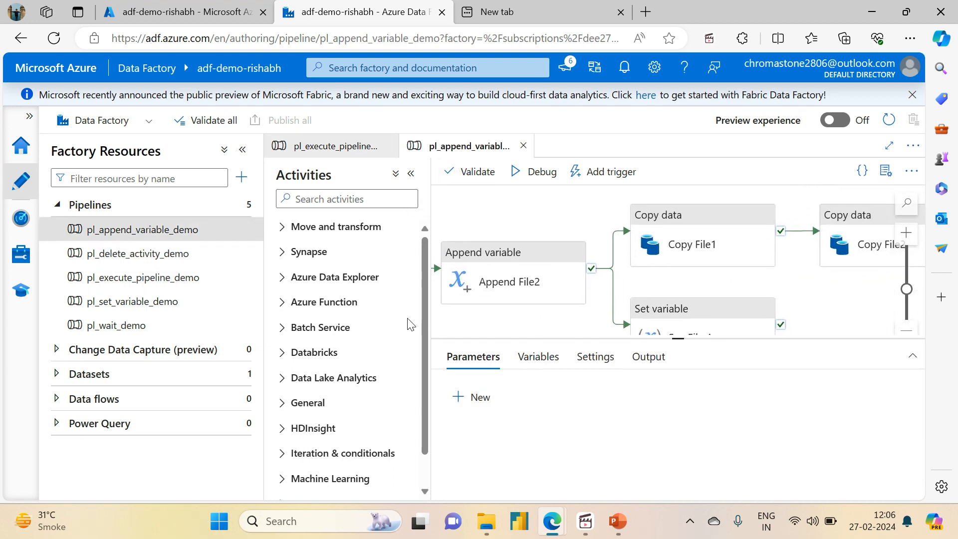
{"action": "left_click", "coordinate": [719, 228]}
{"action": "left_click_drag", "start_coordinate": [677, 338], "coordinate": [675, 190]}
{"action": "left_click", "coordinate": [561, 209]}
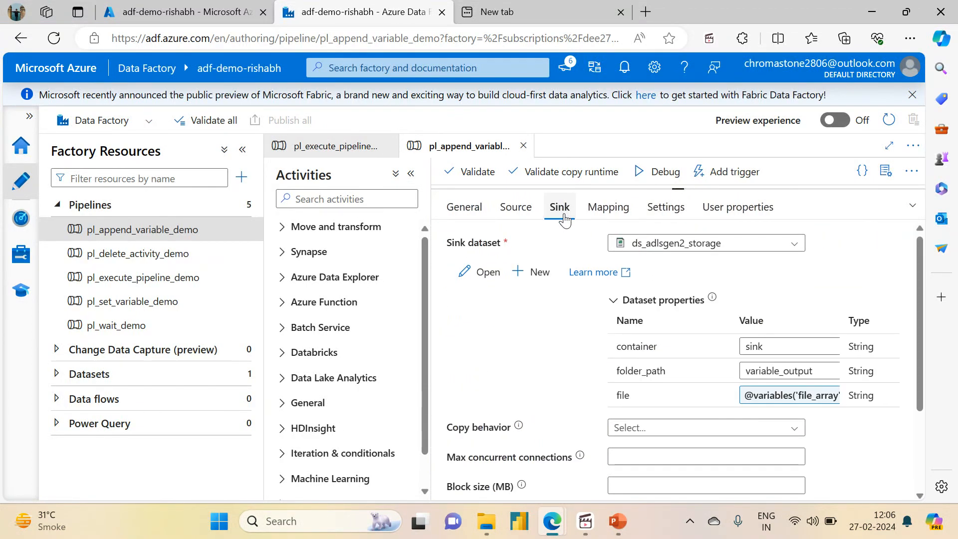
{"action": "scroll", "coordinate": [565, 393], "scroll_direction": "down", "scroll_amount": 3}
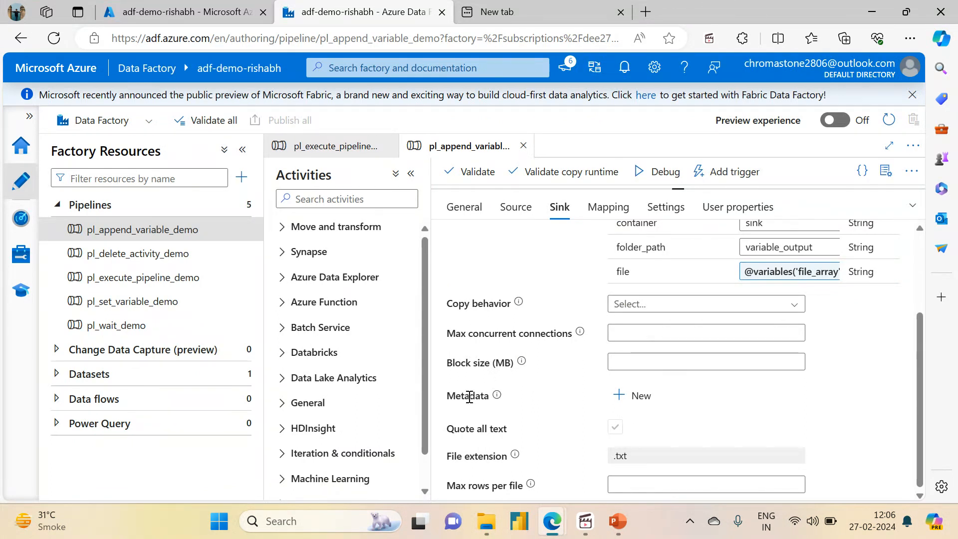
Step: Add a metadata entry named key1 with the value value1 to the Copy File1 sink
{"action": "mouse_move", "coordinate": [496, 400]}
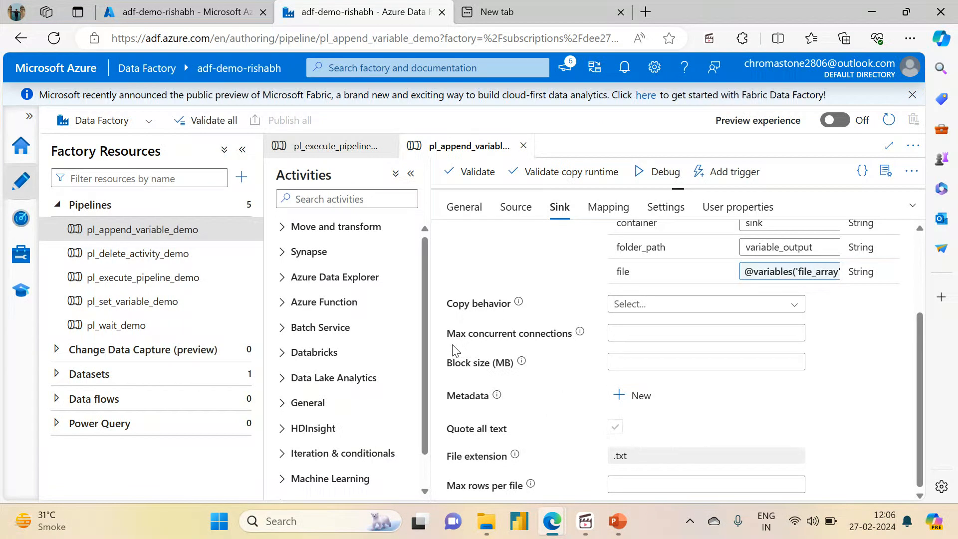
{"action": "left_click", "coordinate": [620, 395]}
{"action": "left_click", "coordinate": [587, 449]}
{"action": "key", "text": "Tab"}
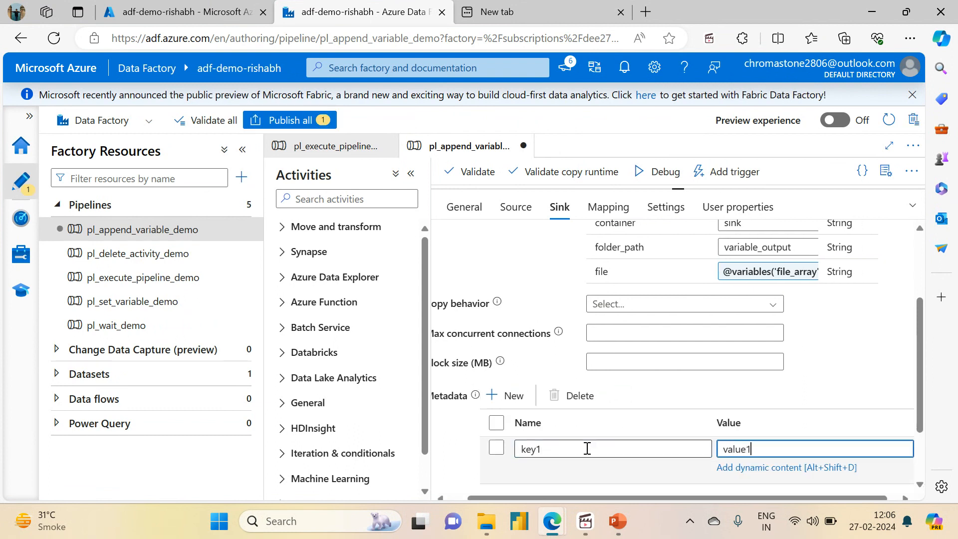
Step: Add a second sink metadata entry named key2 with the value value2, and publish the pipeline changes
{"action": "left_click", "coordinate": [507, 396]}
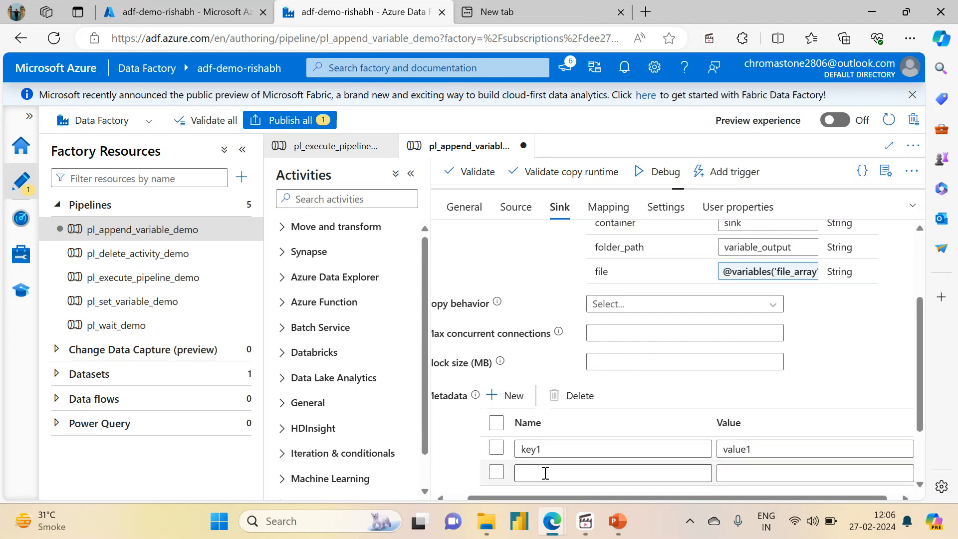
{"action": "left_click", "coordinate": [546, 474]}
{"action": "type", "text": "key2"}
{"action": "key", "text": "Tab"}
{"action": "type", "text": "v"}
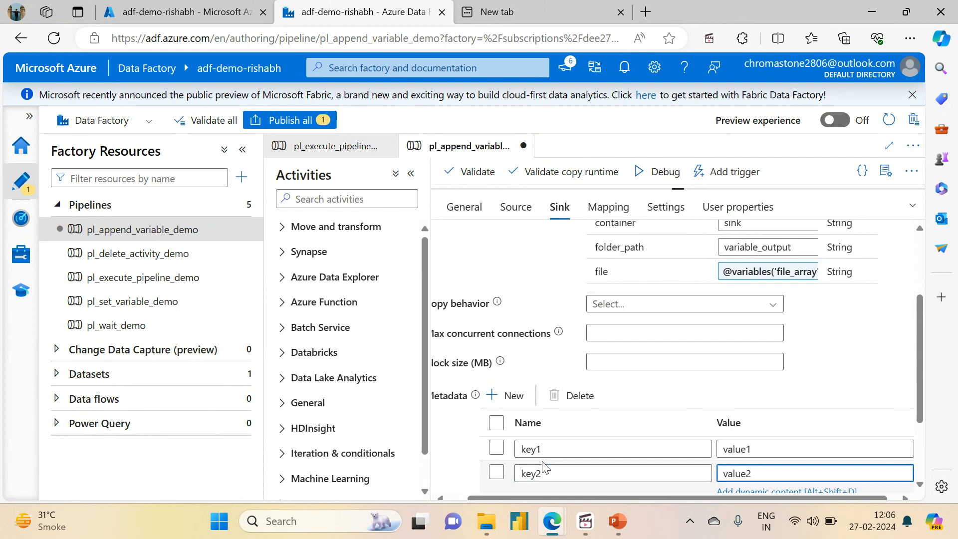
{"action": "left_click", "coordinate": [279, 120]}
{"action": "left_click", "coordinate": [500, 480]}
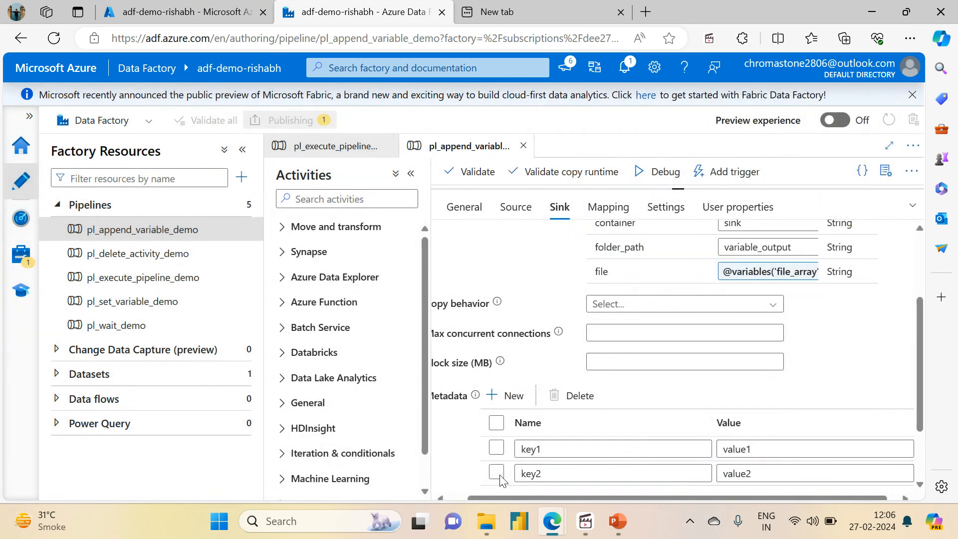
Step: In the Azure portal, open the variable_input folder in the source container of the adfdemoadlsgen2acc storage account in azuredatafactoryrg
{"action": "left_click", "coordinate": [218, 5]}
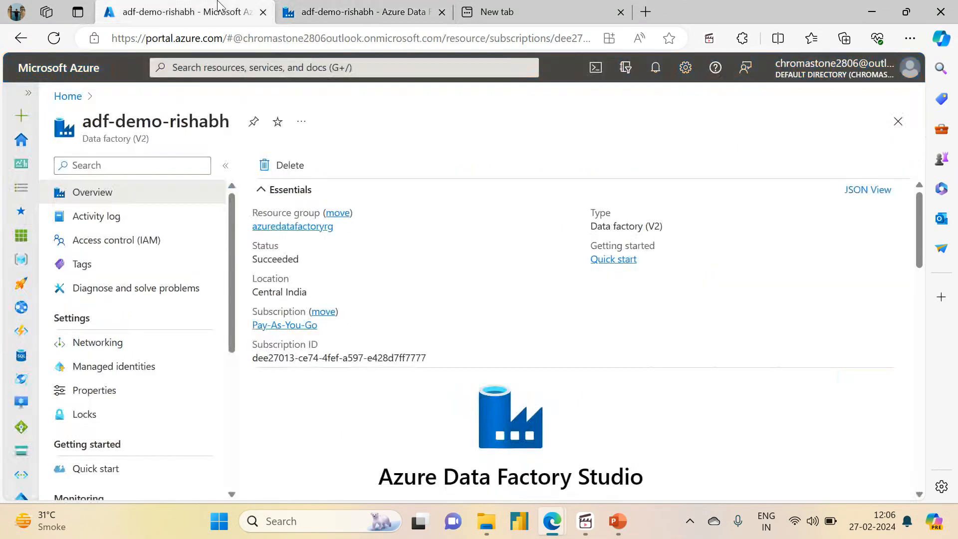
{"action": "left_click", "coordinate": [271, 228]}
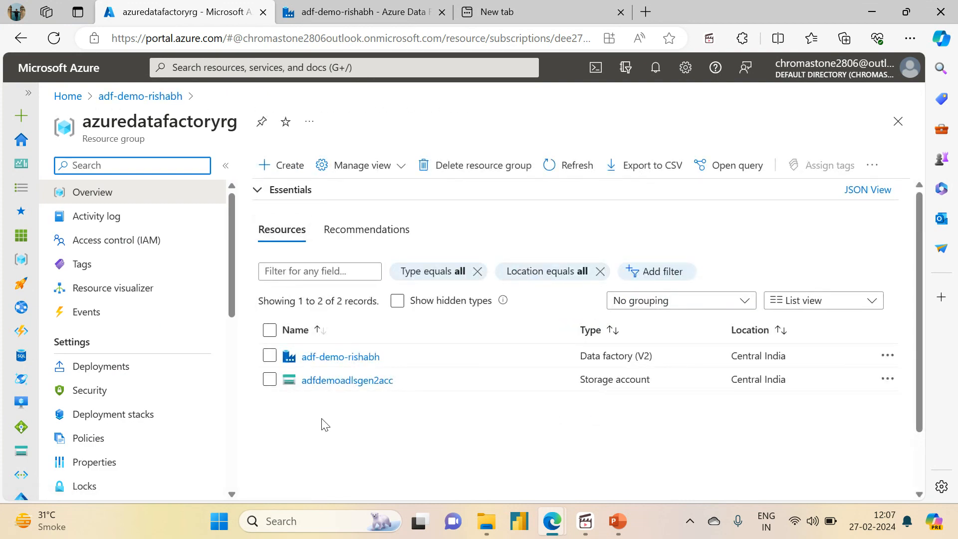
{"action": "left_click", "coordinate": [349, 381]}
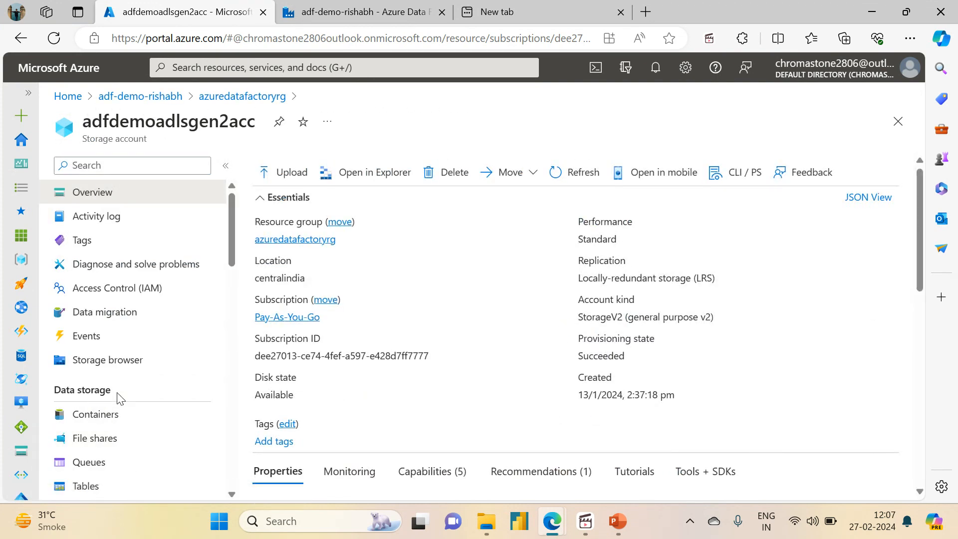
{"action": "left_click", "coordinate": [95, 415]}
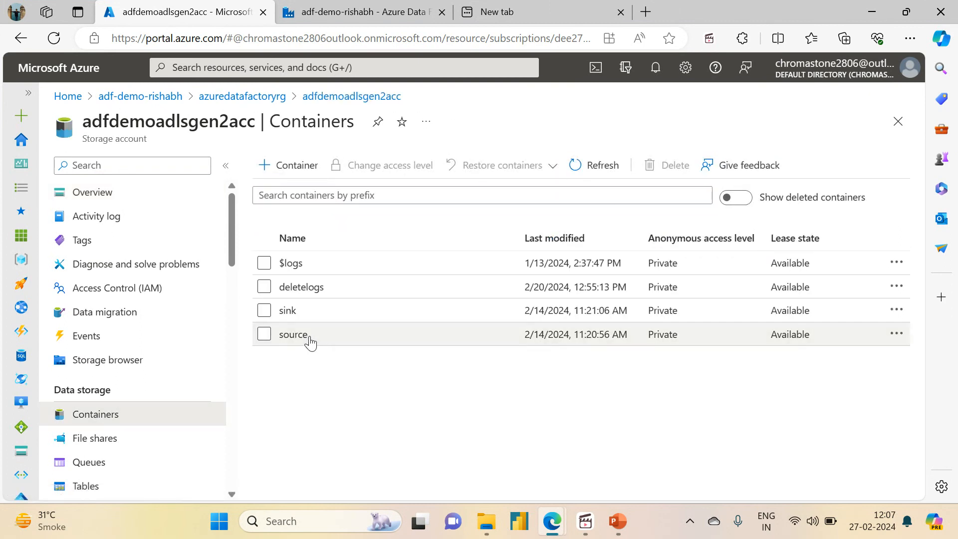
{"action": "left_click", "coordinate": [307, 341]}
{"action": "left_click", "coordinate": [353, 311]}
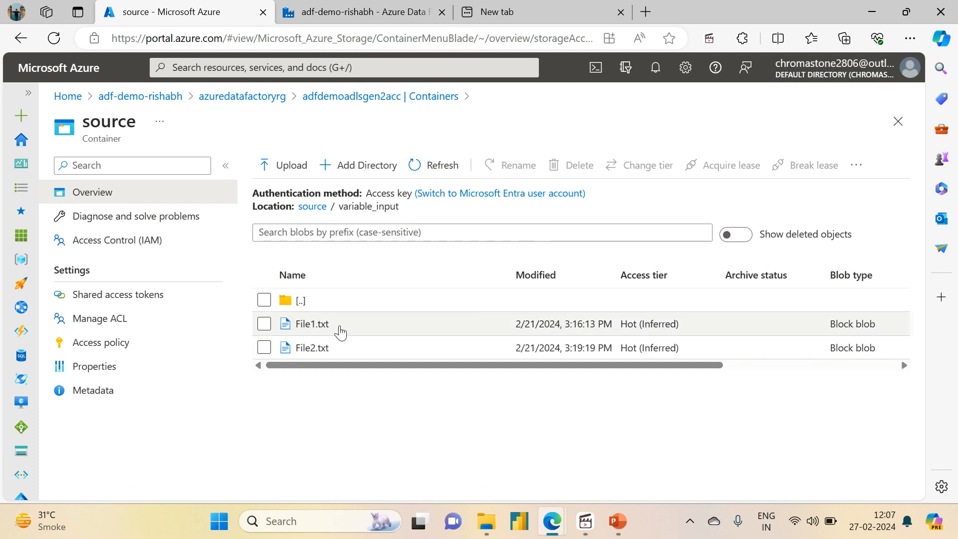
Step: Review the Copy File1 activity in the pipeline, and inspect the source File1.txt blob's properties and metadata in the Azure portal
{"action": "left_click", "coordinate": [356, 12]}
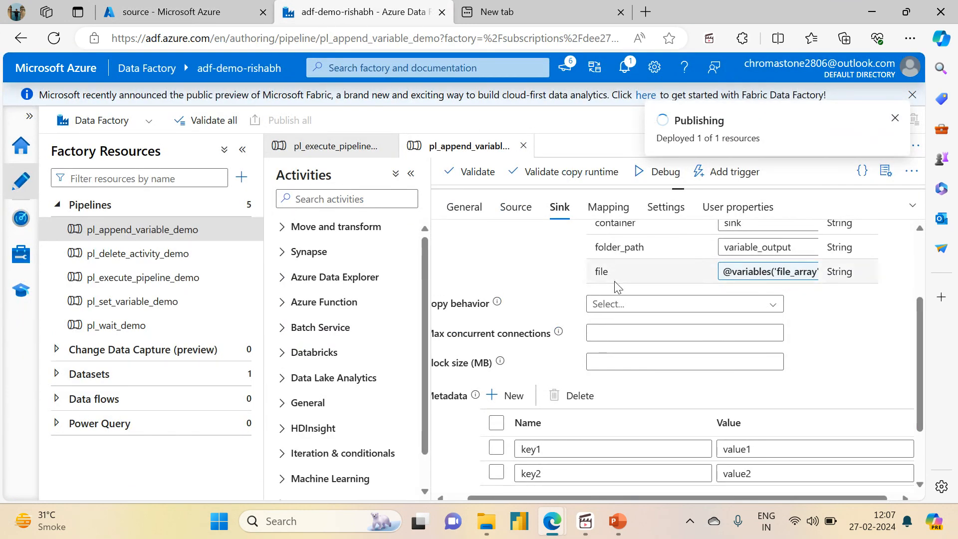
{"action": "left_click_drag", "start_coordinate": [676, 294], "coordinate": [678, 363]}
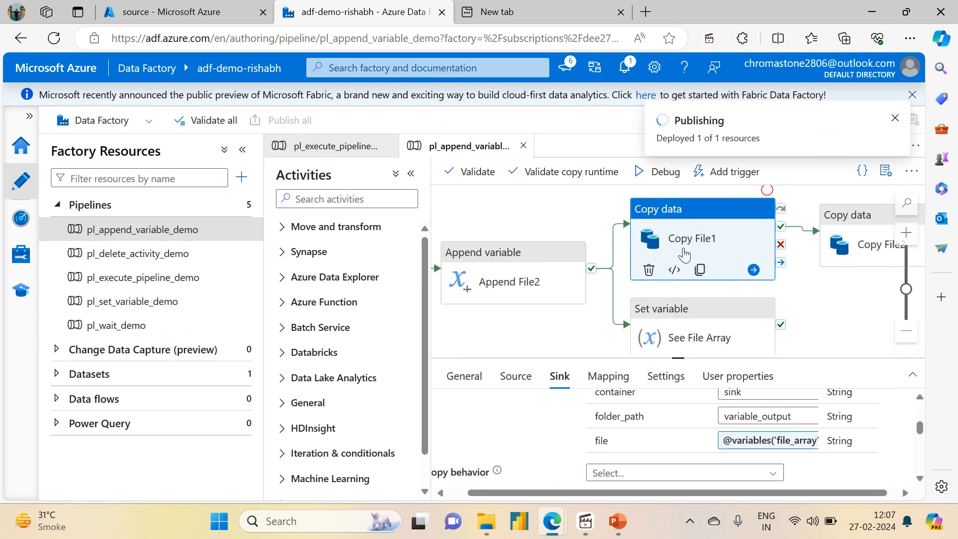
{"action": "left_click", "coordinate": [189, 12]}
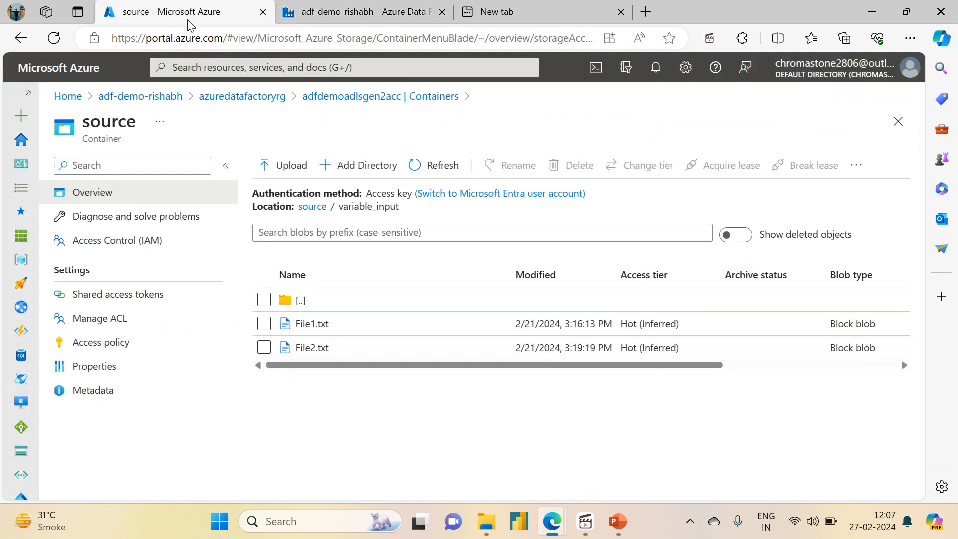
{"action": "left_click", "coordinate": [313, 324]}
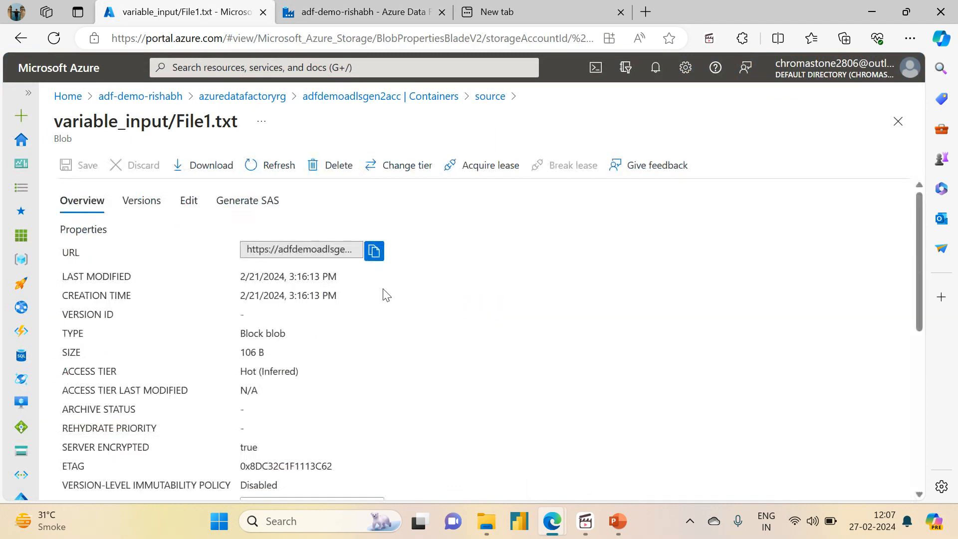
{"action": "left_click_drag", "start_coordinate": [918, 266], "coordinate": [905, 446]}
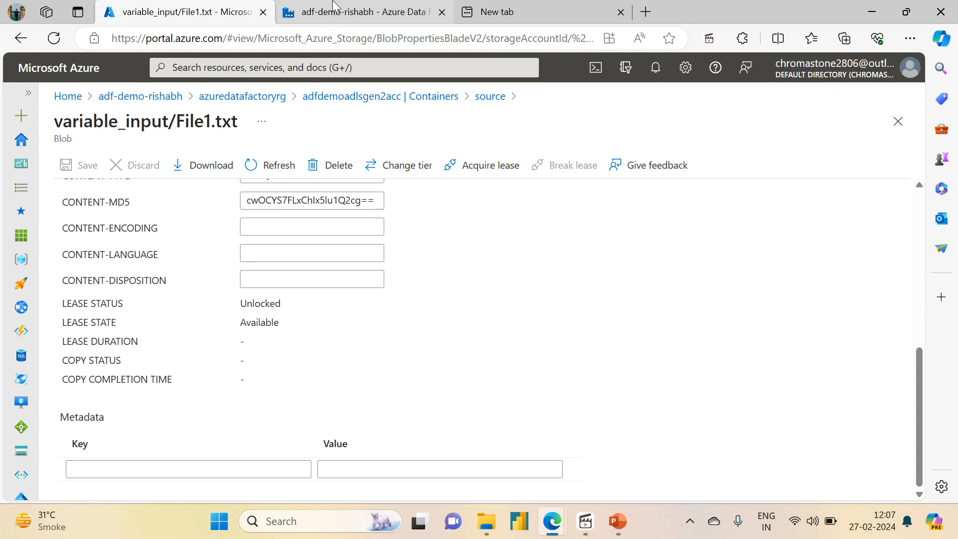
Step: Delete File1.txt and File2.txt from the variable_output folder of the sink container
{"action": "left_click", "coordinate": [397, 100]}
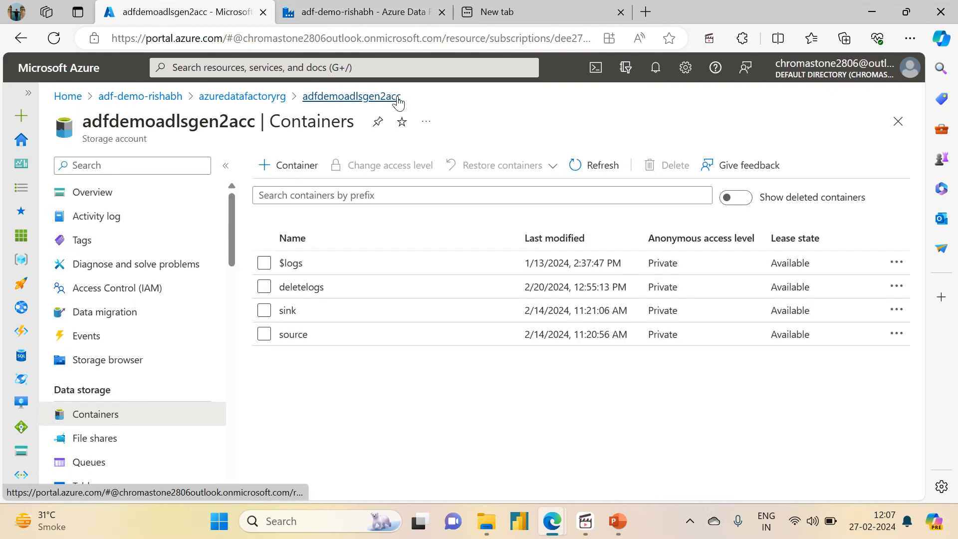
{"action": "left_click", "coordinate": [298, 311]}
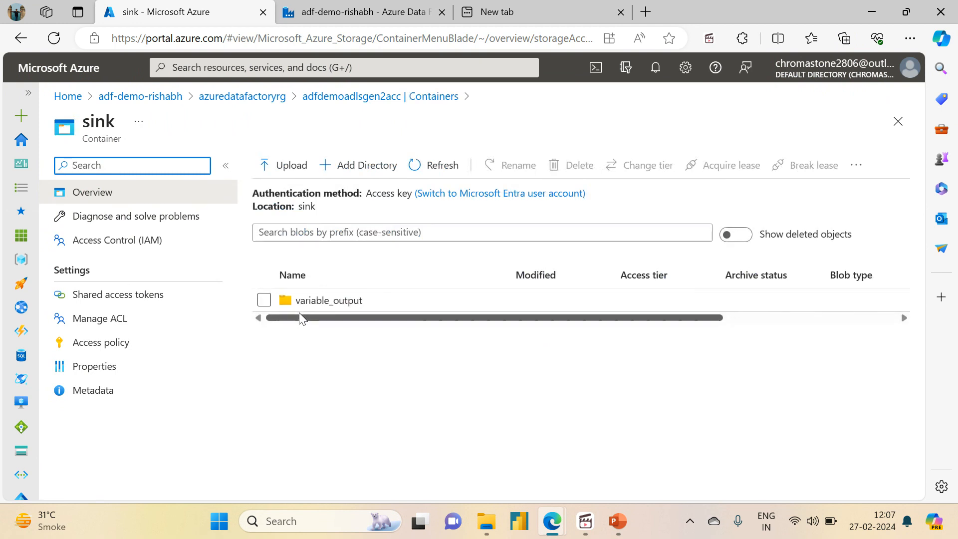
{"action": "left_click", "coordinate": [329, 301]}
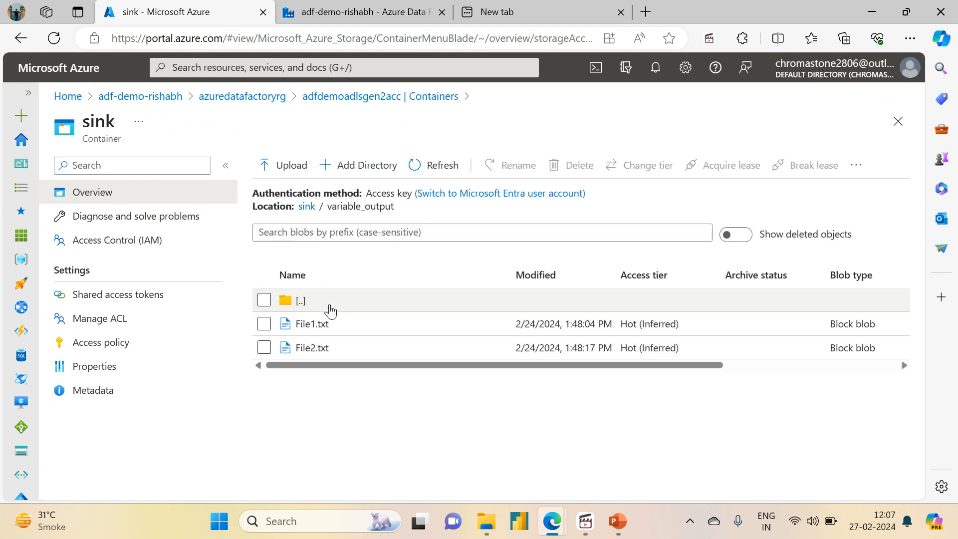
{"action": "left_click", "coordinate": [264, 324]}
{"action": "left_click", "coordinate": [264, 347]}
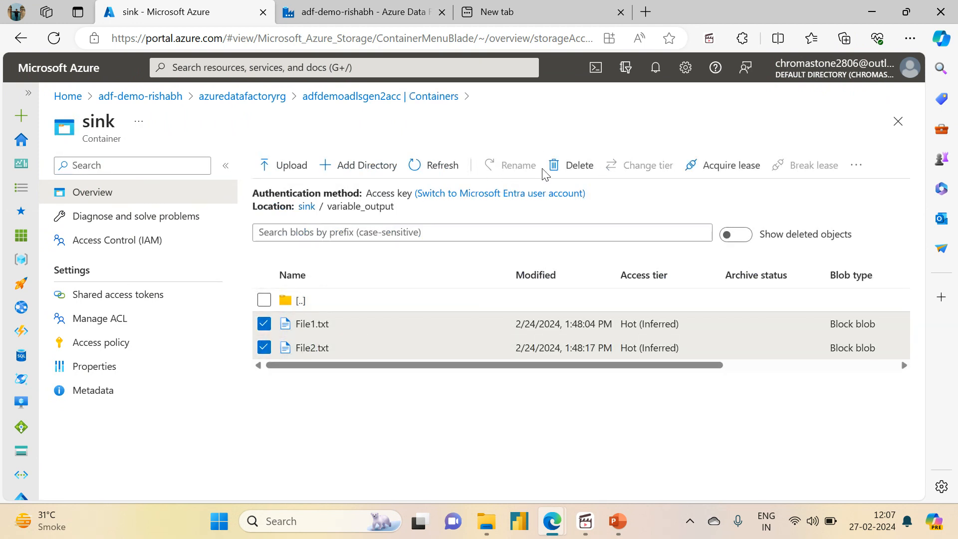
{"action": "left_click", "coordinate": [564, 166]}
{"action": "left_click", "coordinate": [283, 270]}
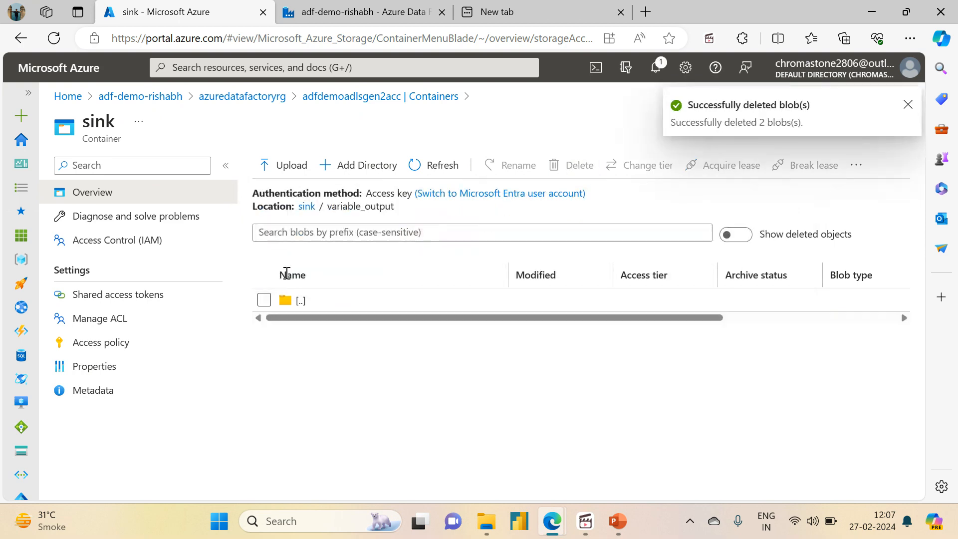
Step: Return to Data Factory and trigger an immediate run of the pl_append_variable_demo pipeline
{"action": "left_click", "coordinate": [357, 12]}
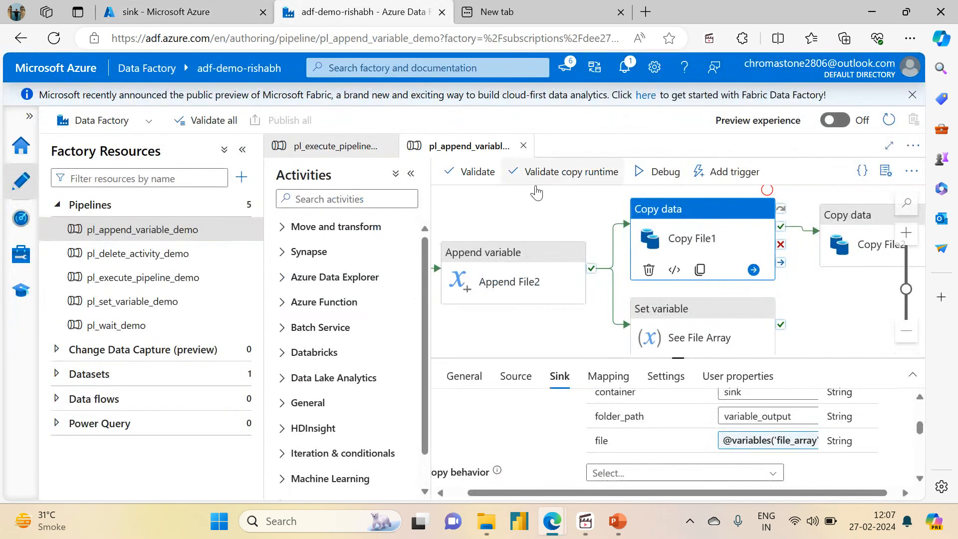
{"action": "left_click", "coordinate": [564, 216]}
{"action": "left_click", "coordinate": [598, 171]}
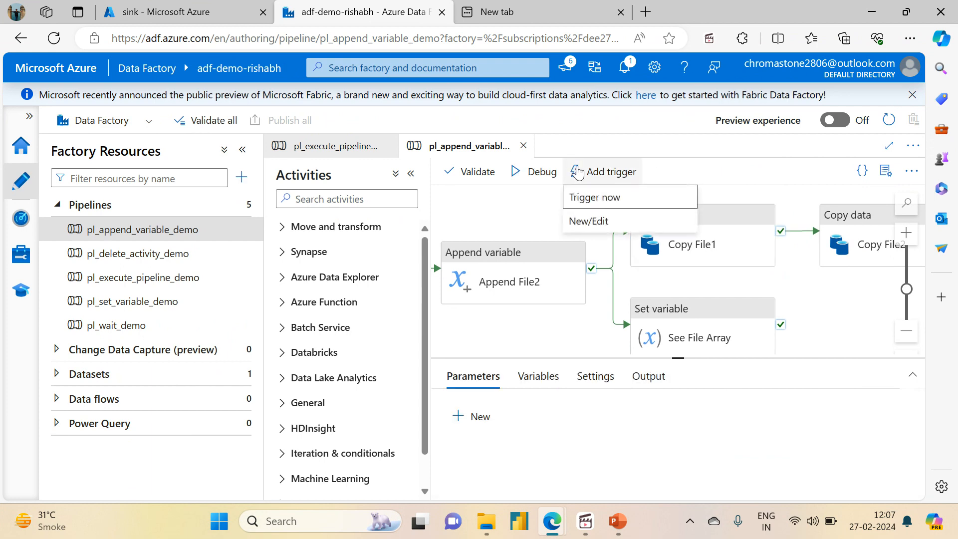
{"action": "left_click", "coordinate": [589, 197]}
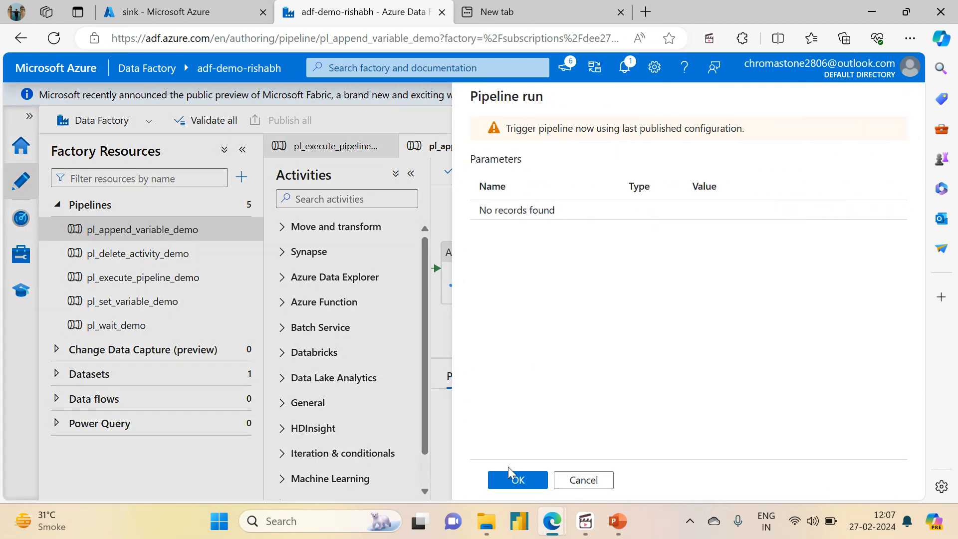
{"action": "left_click", "coordinate": [510, 480]}
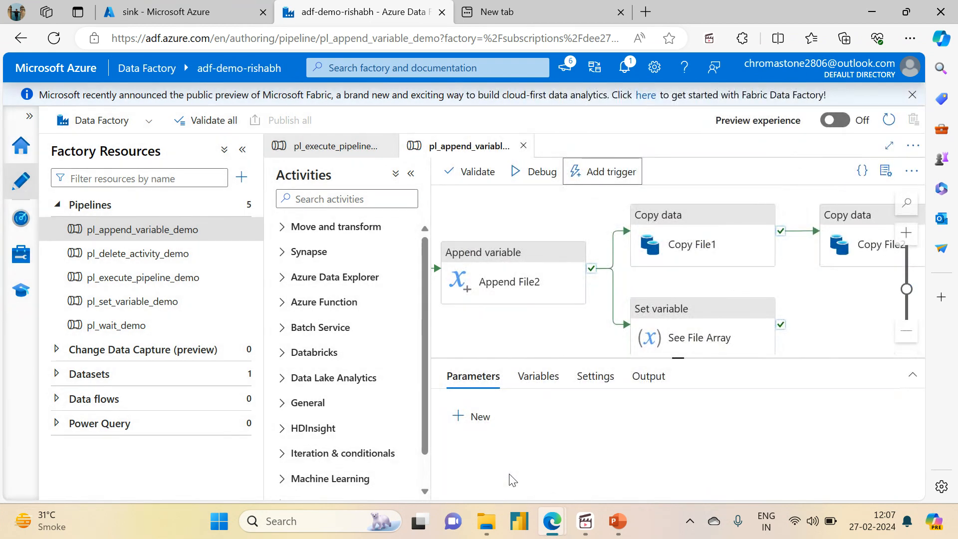
Step: Review the metadata entries in the sink settings of the Copy File1 activity
{"action": "left_click", "coordinate": [664, 238]}
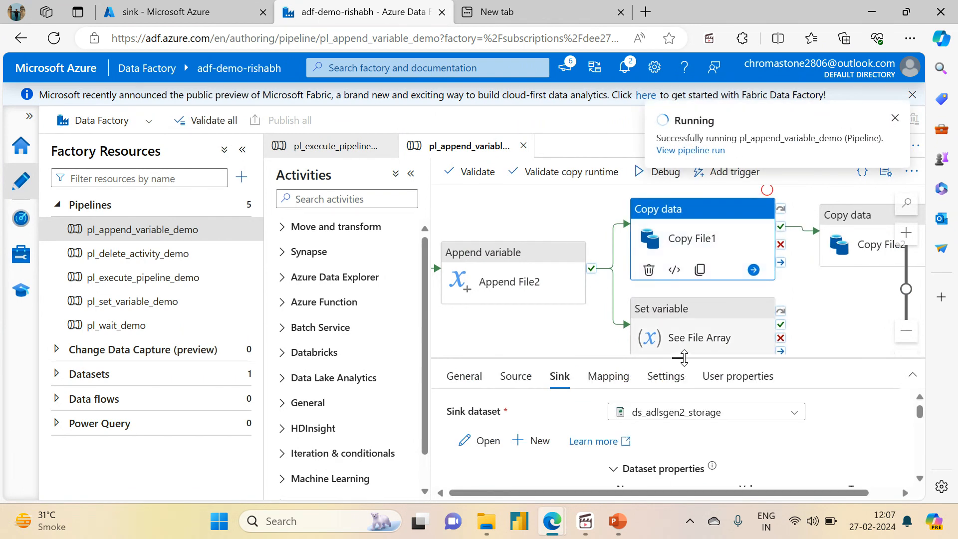
{"action": "left_click_drag", "start_coordinate": [682, 357], "coordinate": [681, 189]}
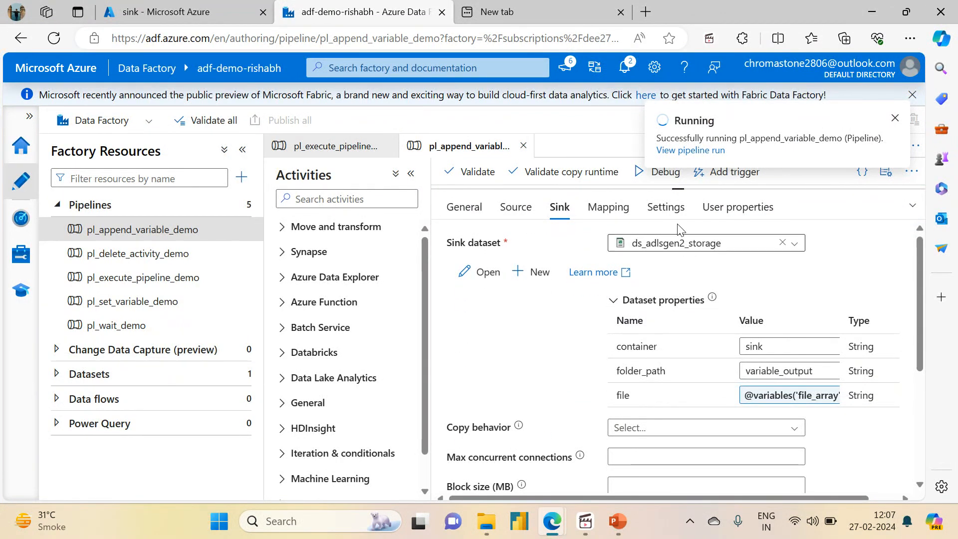
{"action": "left_click_drag", "start_coordinate": [921, 333], "coordinate": [922, 478]}
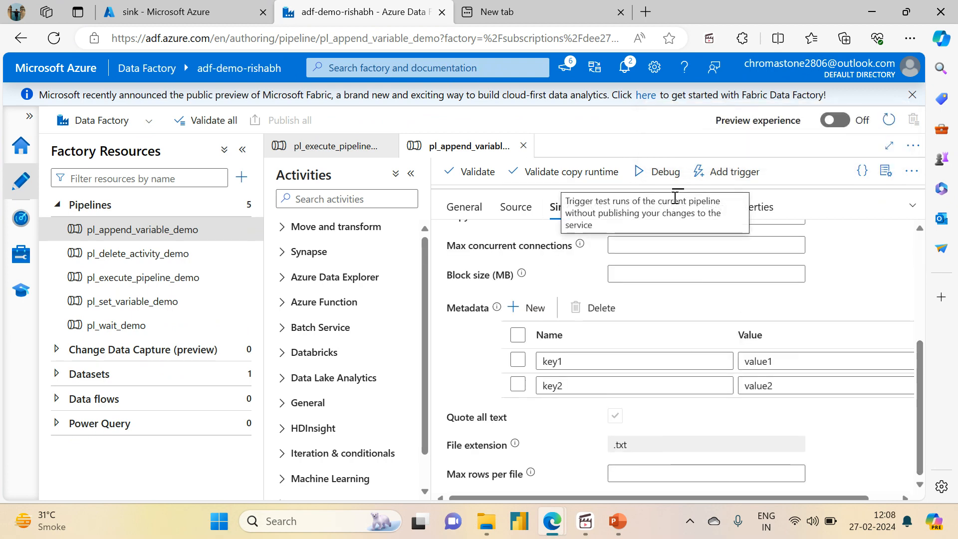
Step: Open the triggered pl_append_variable_demo run in monitoring, enlarge its activity runs list and refresh it
{"action": "left_click", "coordinate": [21, 215]}
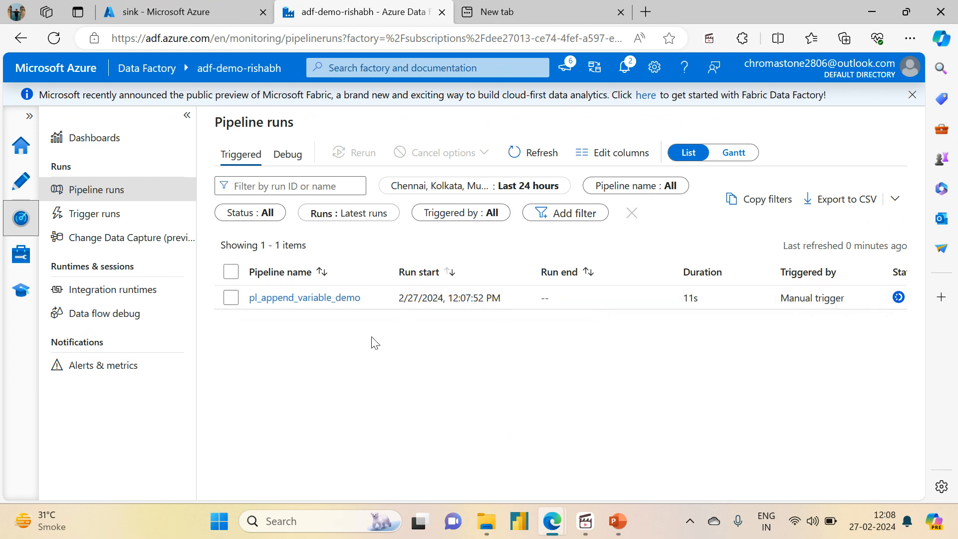
{"action": "left_click", "coordinate": [280, 299]}
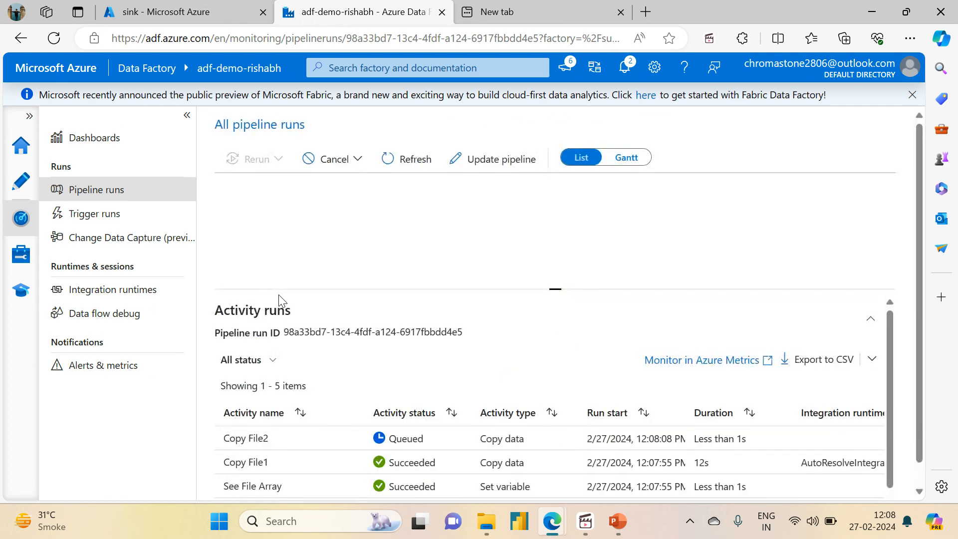
{"action": "left_click_drag", "start_coordinate": [558, 289], "coordinate": [554, 177]}
{"action": "left_click", "coordinate": [414, 160]}
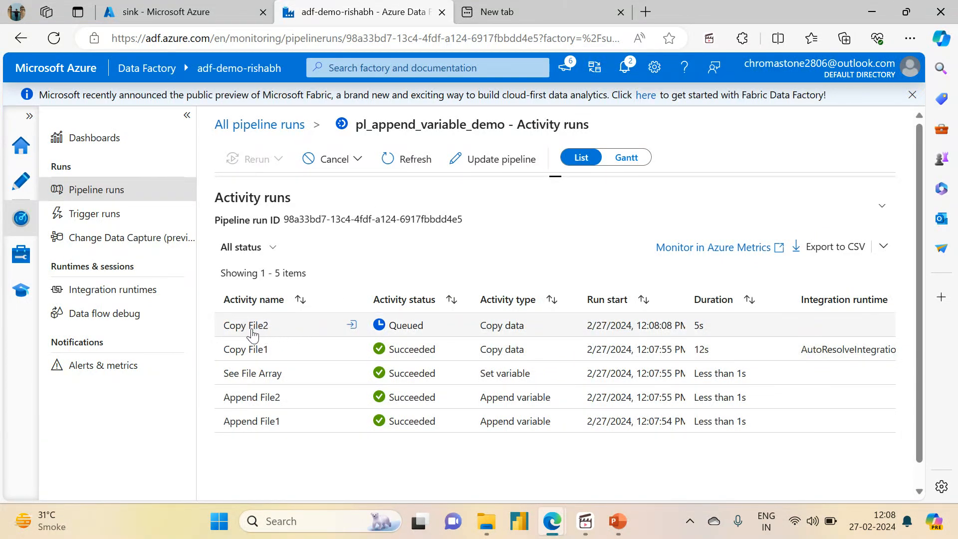
Step: Refresh the activity runs, switch to the Azure portal and refresh the variable_output folder of the sink container
{"action": "left_click", "coordinate": [414, 169]}
{"action": "left_click", "coordinate": [414, 164]}
{"action": "left_click", "coordinate": [414, 165]}
{"action": "key", "text": "ctrl+shift+Tab"}
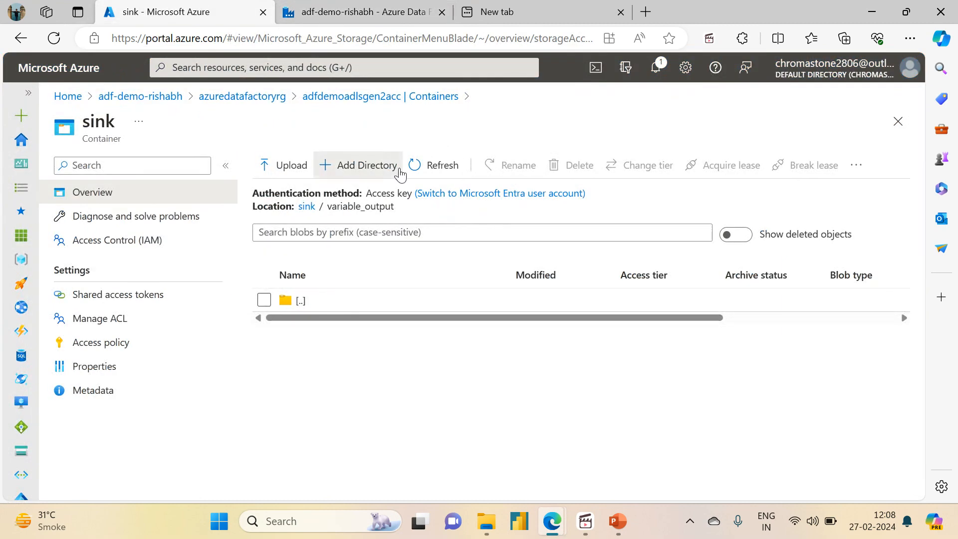
{"action": "left_click", "coordinate": [399, 169]}
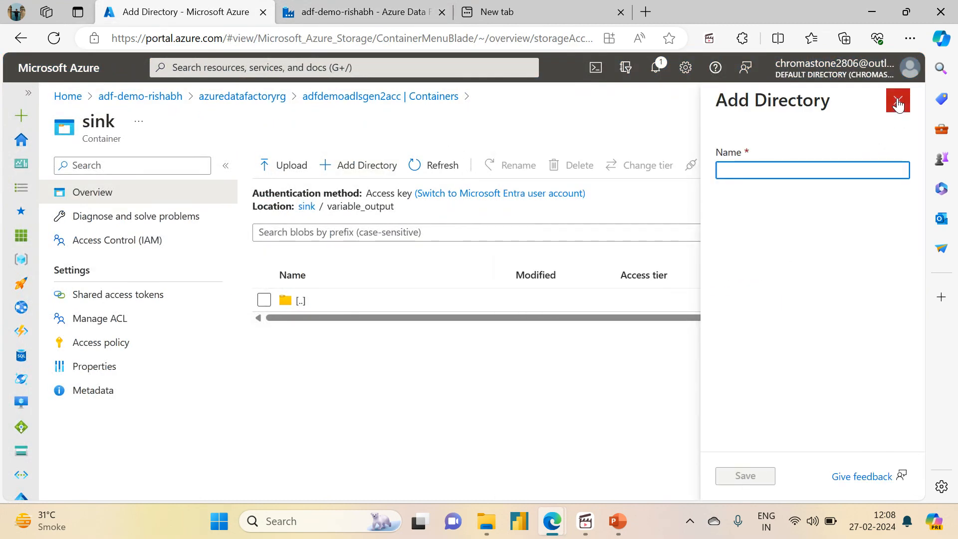
{"action": "left_click", "coordinate": [898, 103]}
{"action": "left_click", "coordinate": [434, 179]}
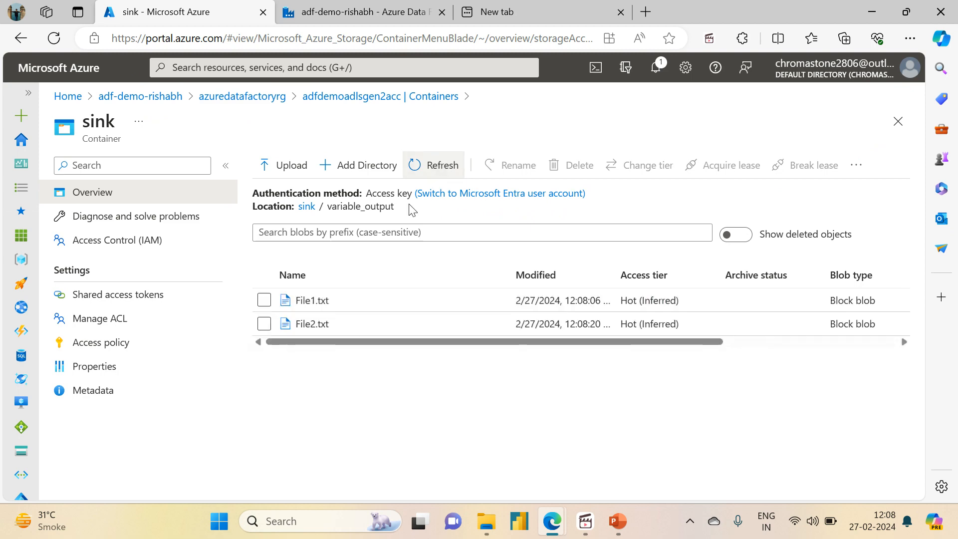
Step: Open the properties of File1.txt in the variable_output folder and examine its metadata keys and values
{"action": "left_click", "coordinate": [302, 301]}
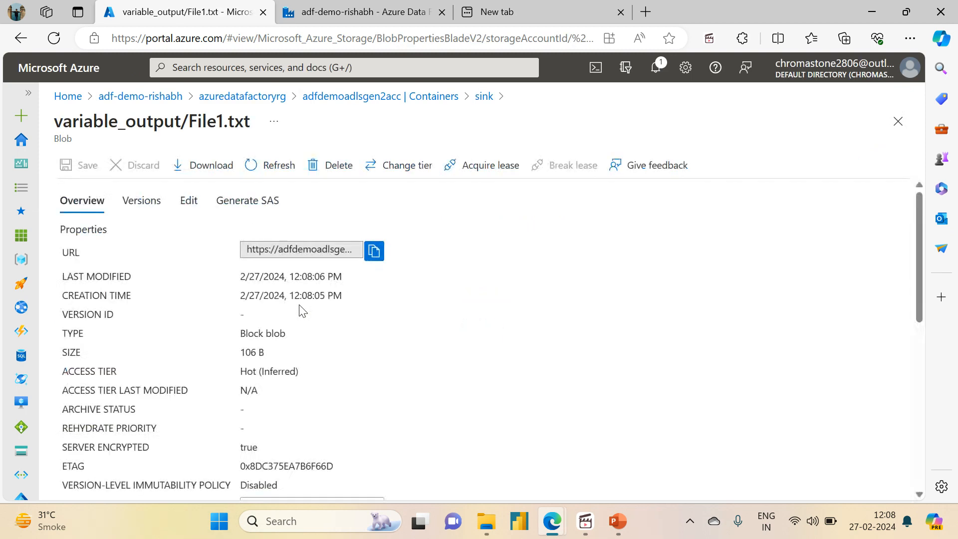
{"action": "left_click_drag", "start_coordinate": [920, 303], "coordinate": [942, 486]}
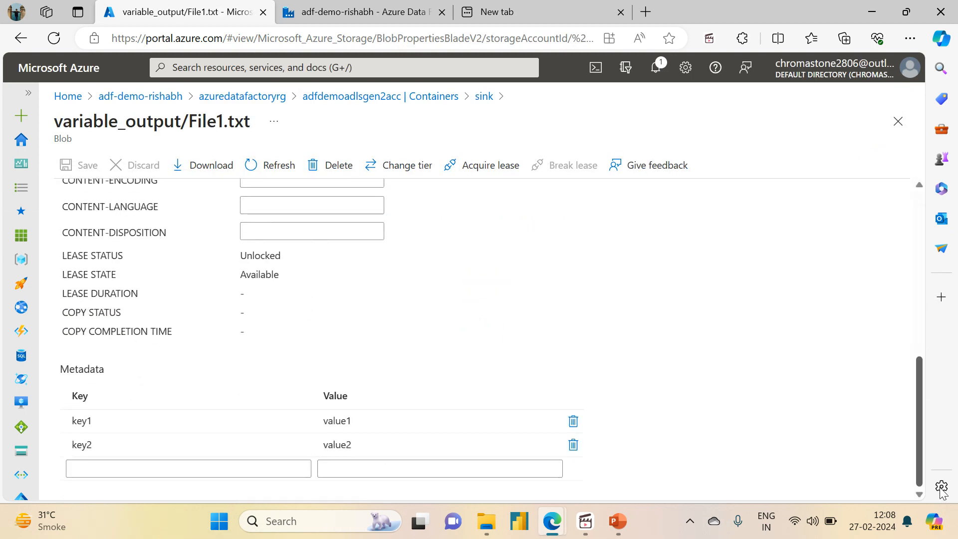
{"action": "left_click", "coordinate": [342, 442]}
{"action": "left_click", "coordinate": [105, 421]}
{"action": "left_click", "coordinate": [397, 446]}
{"action": "left_click", "coordinate": [393, 292]}
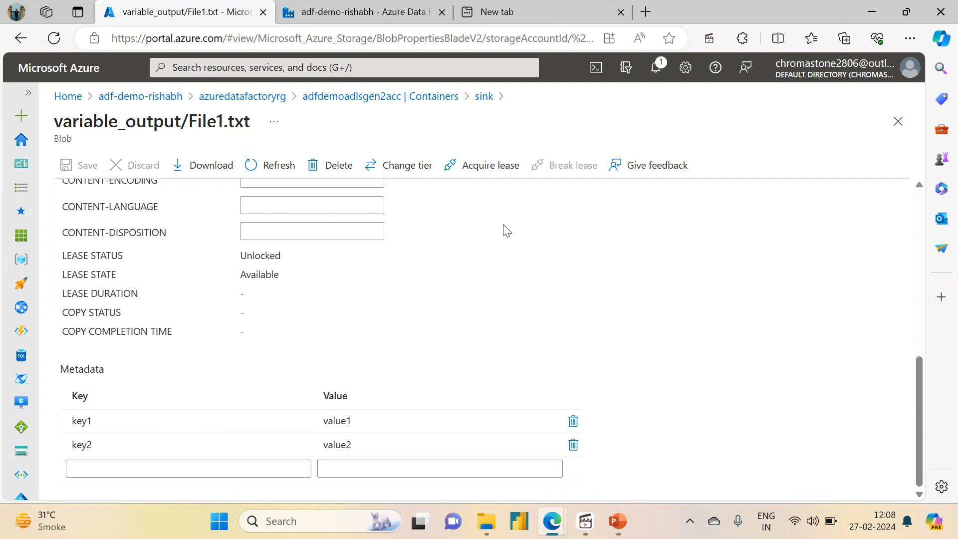
Step: Return to Data Factory authoring and create a new pipeline named pl_get_metadata
{"action": "left_click", "coordinate": [388, 12]}
{"action": "left_click", "coordinate": [20, 185]}
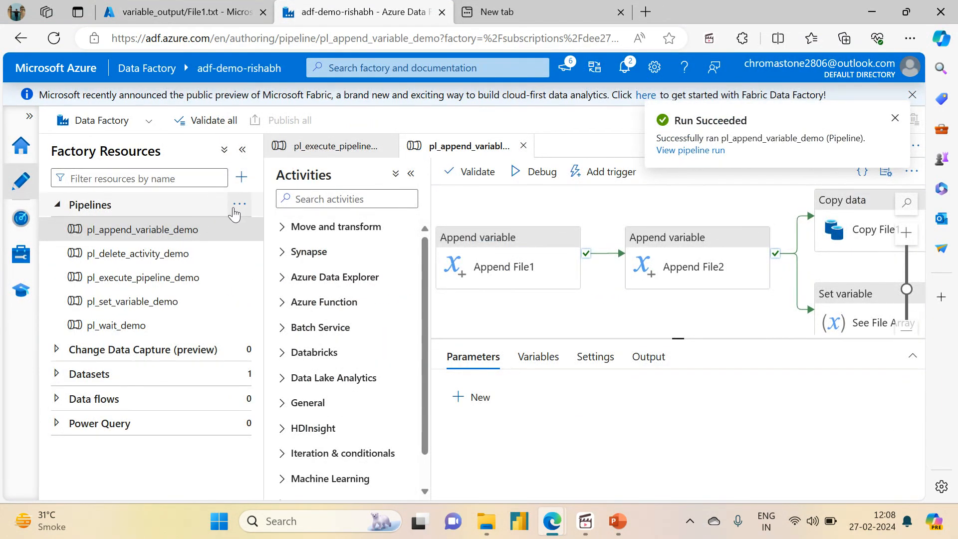
{"action": "left_click", "coordinate": [236, 205]}
{"action": "left_click", "coordinate": [279, 229]}
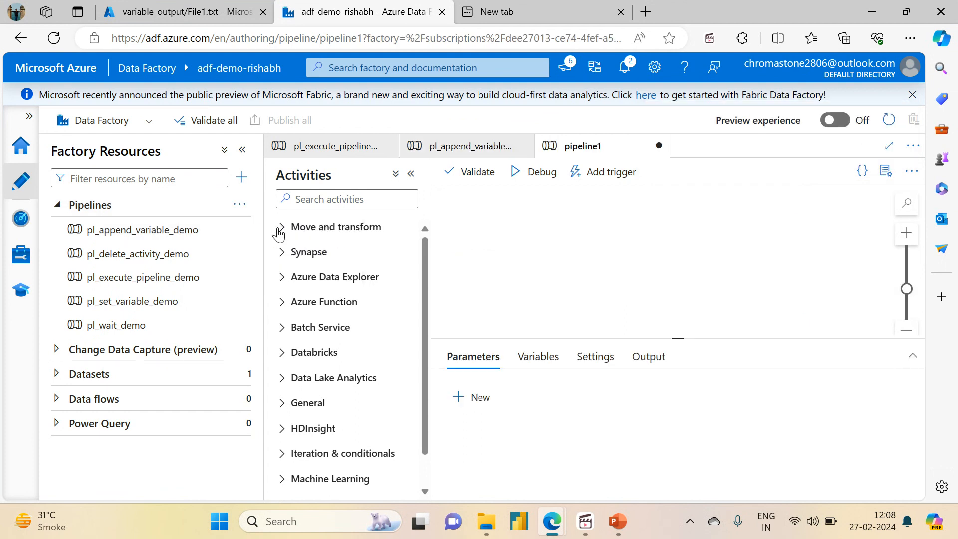
{"action": "left_click", "coordinate": [886, 170]}
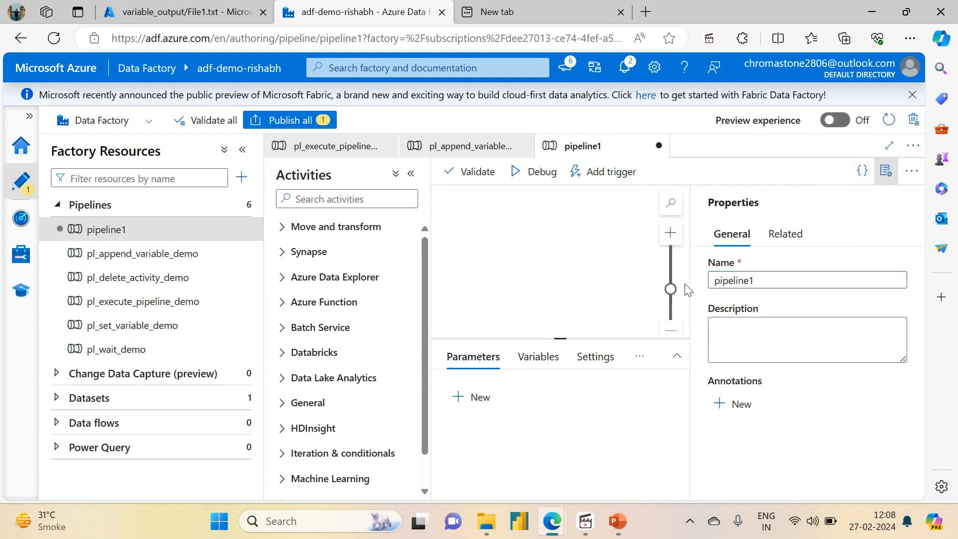
{"action": "double_click", "coordinate": [774, 283]}
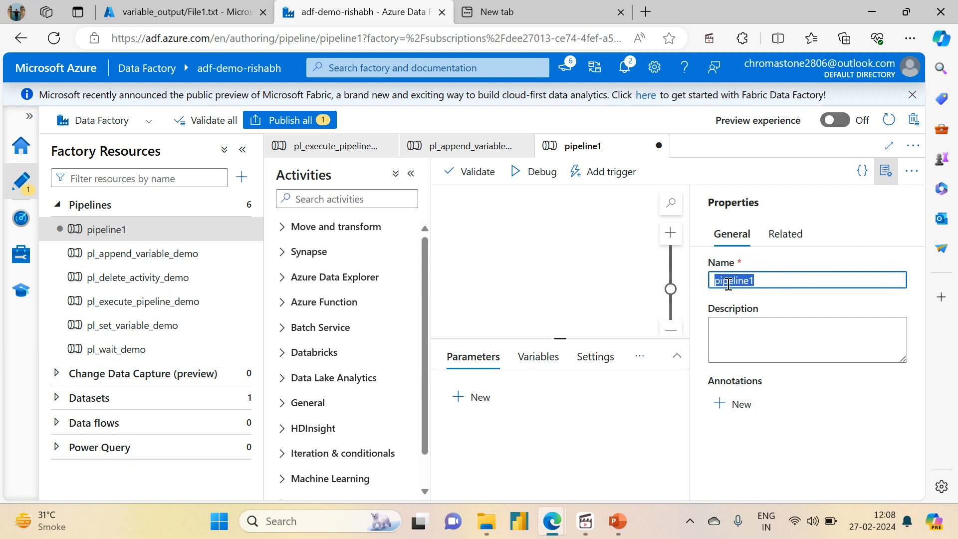
{"action": "type", "text": "pl_get_metadata"}
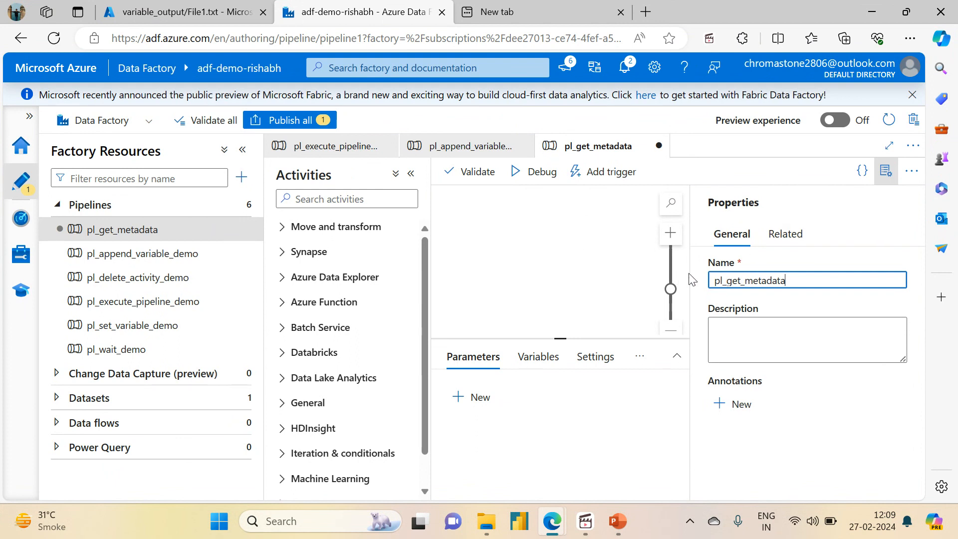
{"action": "left_click", "coordinate": [886, 170]}
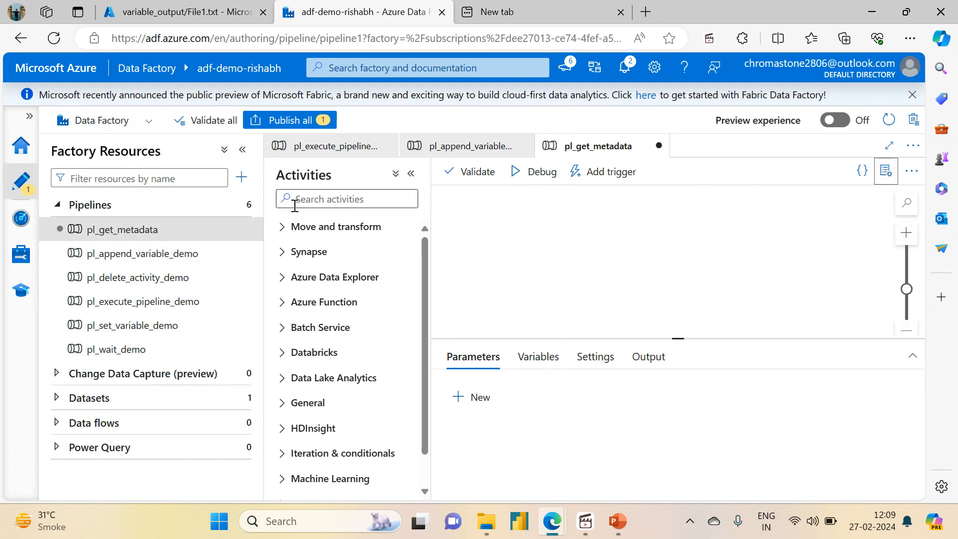
Step: Search the activities for "get" and add a Get Metadata activity to the pl_get_metadata canvas
{"action": "left_click", "coordinate": [331, 198]}
{"action": "type", "text": "get"}
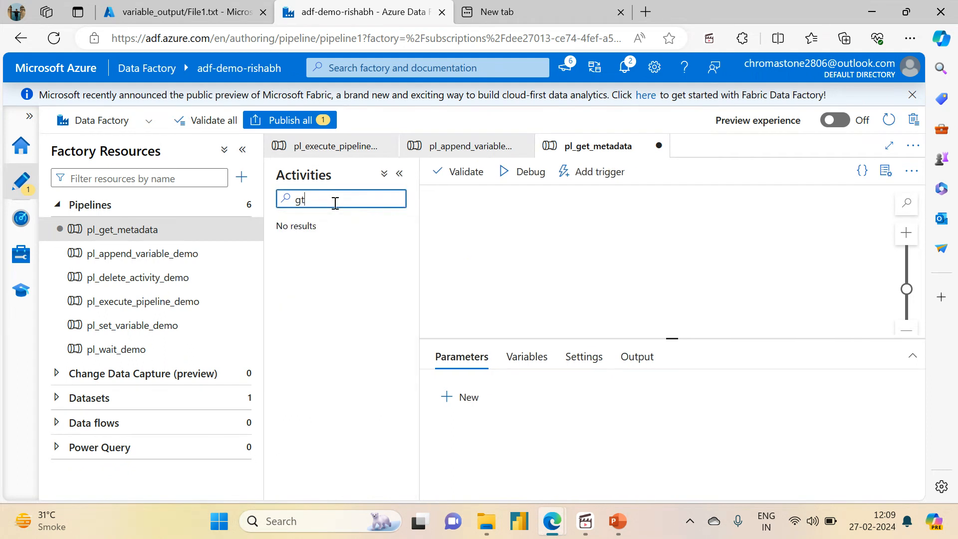
{"action": "left_click_drag", "start_coordinate": [314, 258], "coordinate": [576, 260]}
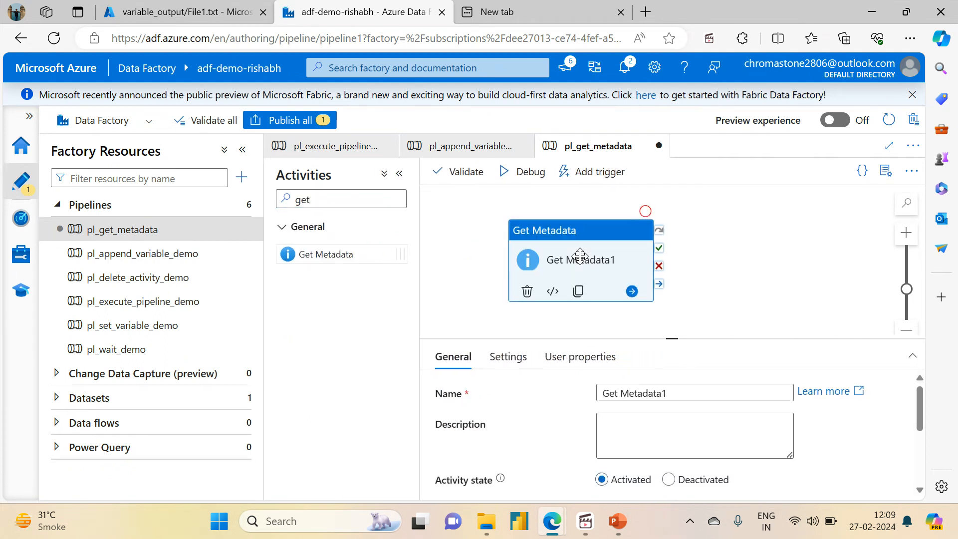
Step: Enlarge the configuration area and rename the Get Metadata activity as "Get Metadata of File1"
{"action": "left_click", "coordinate": [243, 156]}
{"action": "left_click_drag", "start_coordinate": [569, 338], "coordinate": [567, 239]}
{"action": "left_click", "coordinate": [489, 298]}
{"action": "key", "text": "BackSpace"}
{"action": "type", "text": "of f"}
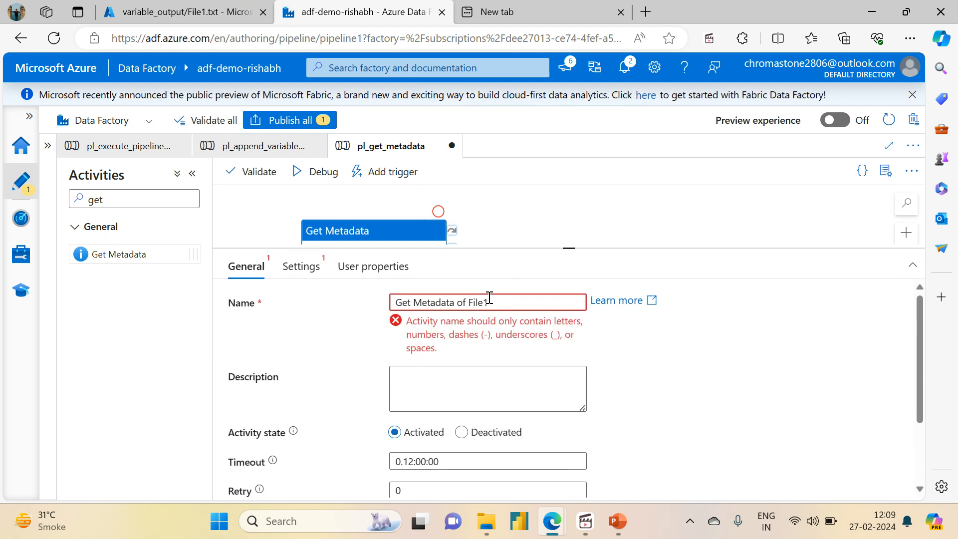
{"action": "left_click_drag", "start_coordinate": [921, 432], "coordinate": [907, 328]}
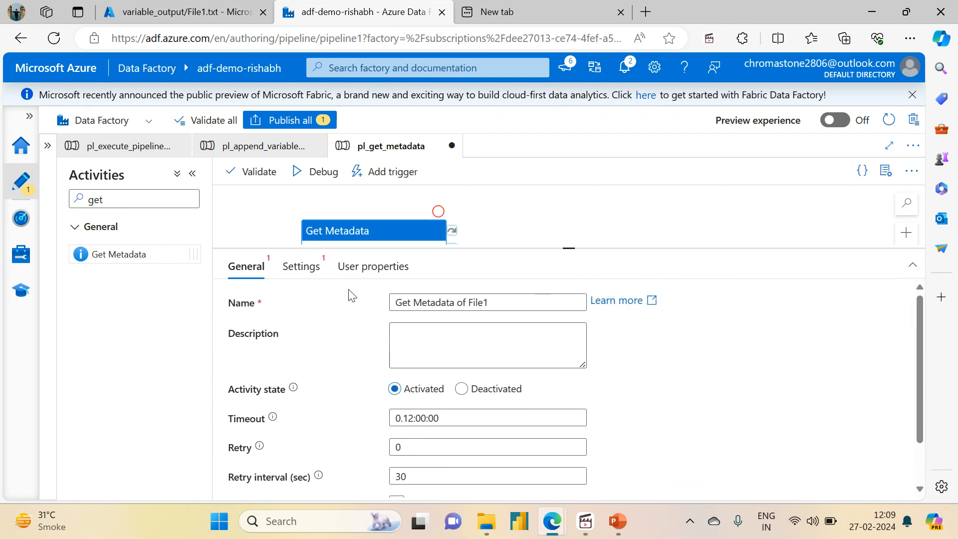
Step: Assign the ds_adlsgen2_storage dataset to the Get Metadata of File1 activity
{"action": "left_click", "coordinate": [301, 266]}
{"action": "left_click", "coordinate": [457, 305]}
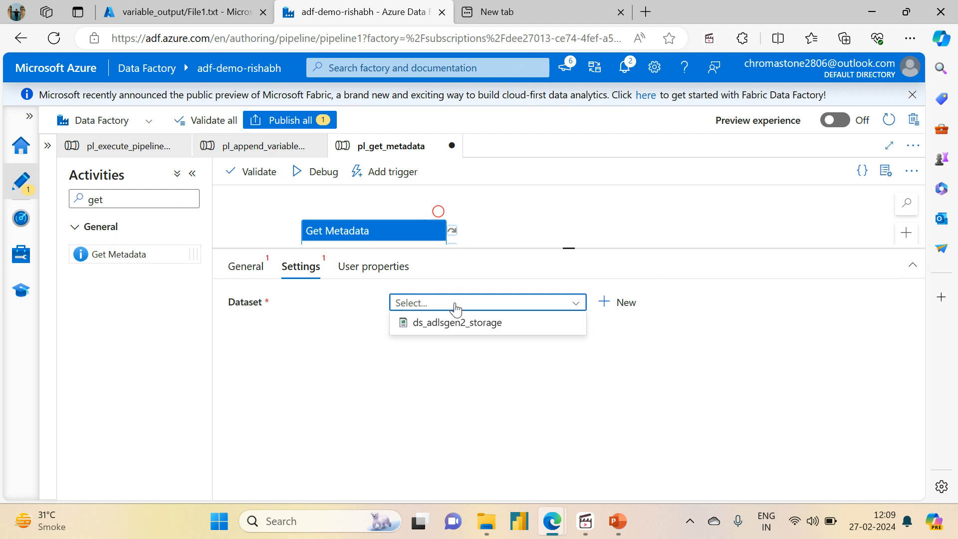
{"action": "left_click", "coordinate": [446, 329]}
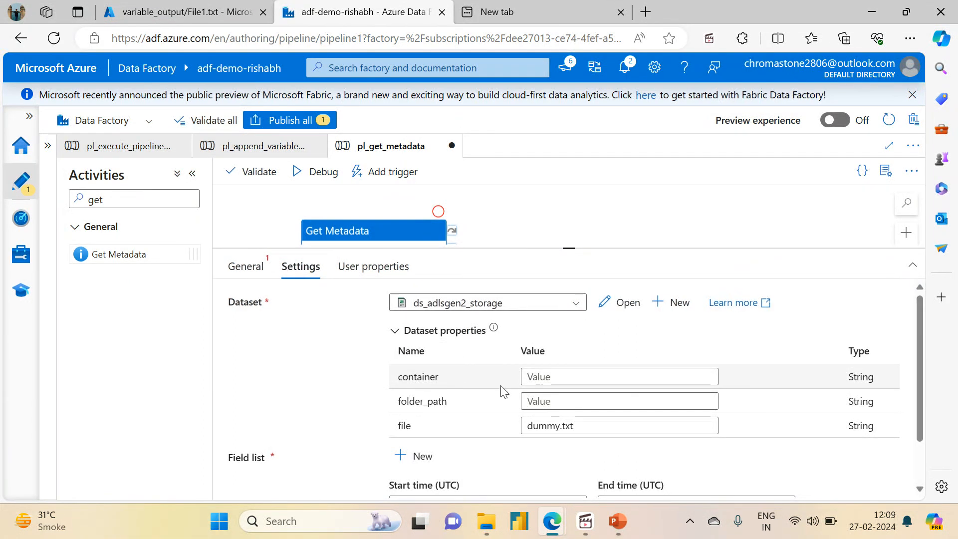
Step: Look up the folder in the portal's source container, and set the dataset's folder_path to variable_input and container to source
{"action": "left_click", "coordinate": [178, 7]}
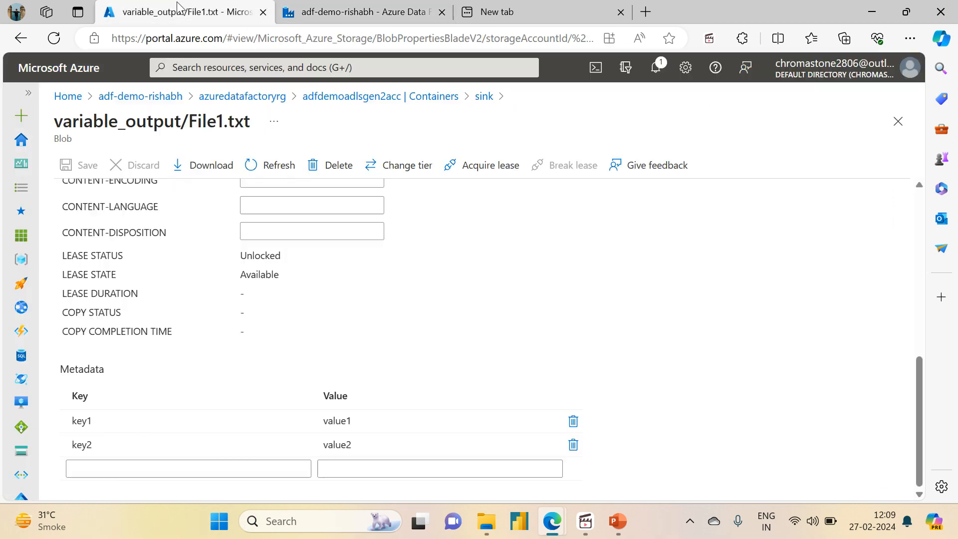
{"action": "left_click", "coordinate": [351, 99]}
{"action": "left_click", "coordinate": [294, 334]}
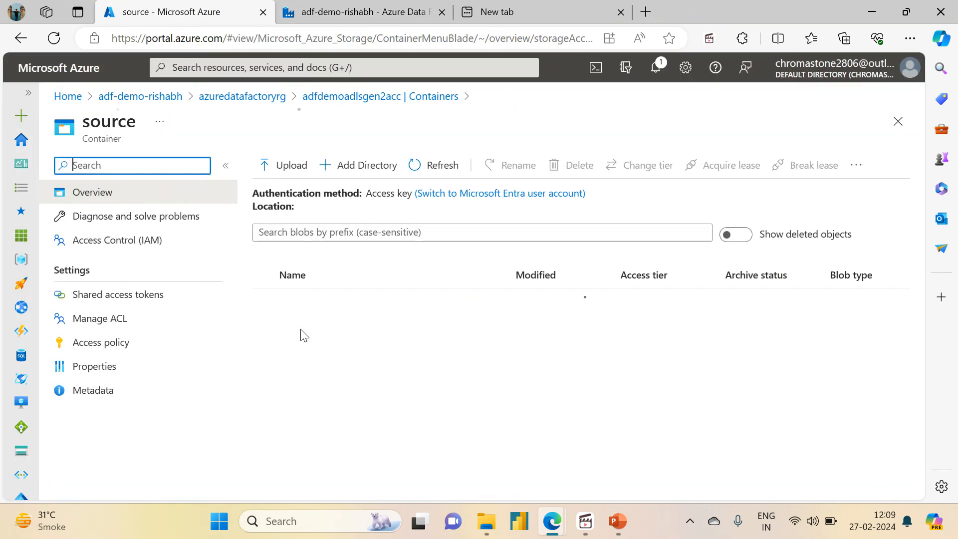
{"action": "left_click", "coordinate": [514, 11]}
{"action": "left_click", "coordinate": [363, 11]}
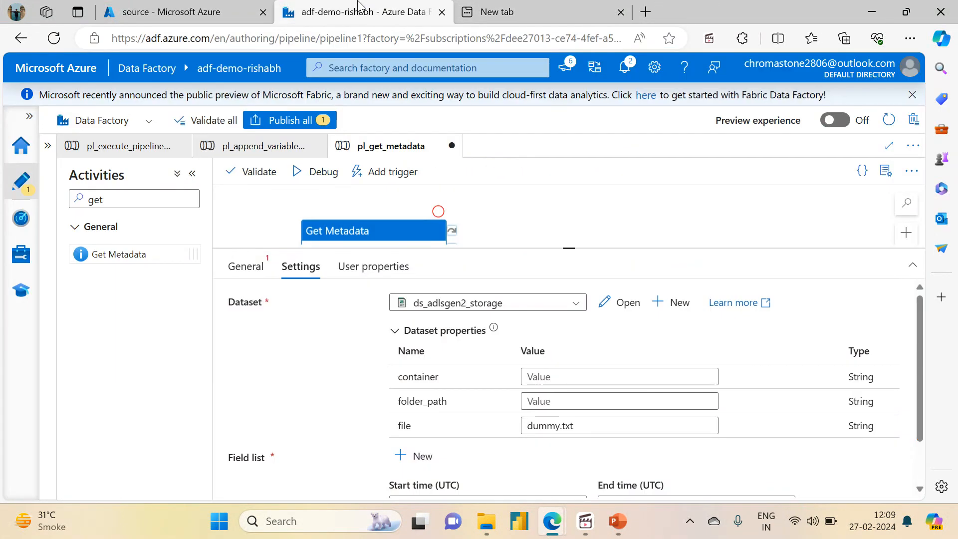
{"action": "left_click", "coordinate": [541, 401]}
{"action": "type", "text": "val"}
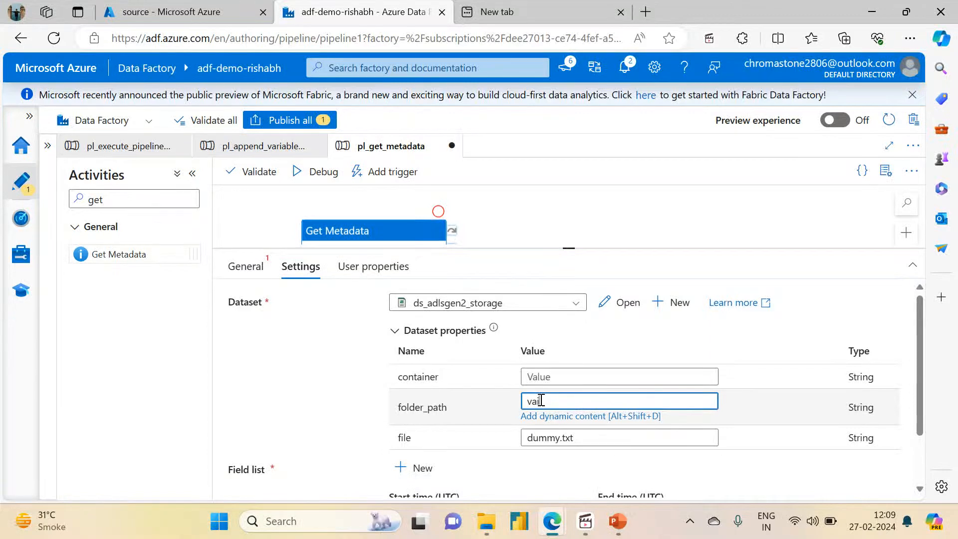
{"action": "type", "text": "riable_input"}
{"action": "left_click", "coordinate": [572, 375]}
{"action": "type", "text": "source"}
Step: Check the file names in the source container's variable_input folder and replace the dataset's file value with File1.txt
{"action": "left_click_drag", "start_coordinate": [579, 395], "coordinate": [591, 427]}
{"action": "double_click", "coordinate": [565, 432]}
{"action": "left_click", "coordinate": [610, 419]}
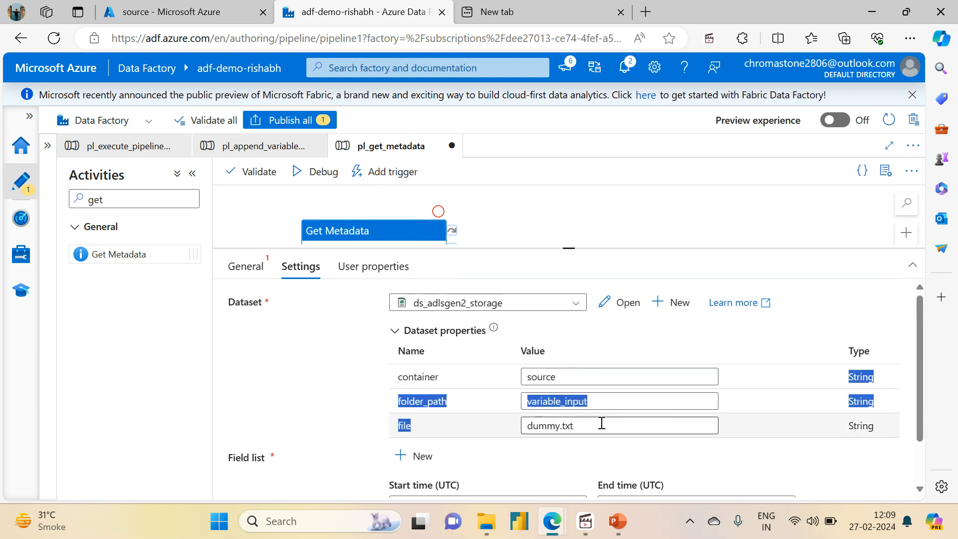
{"action": "left_click", "coordinate": [601, 422]}
{"action": "key", "text": "BackSpace"}
{"action": "key", "text": "BackSpace"}
{"action": "key", "text": "BackSpace"}
{"action": "key", "text": "BackSpace"}
{"action": "key", "text": "BackSpace"}
{"action": "key", "text": "BackSpace"}
{"action": "key", "text": "BackSpace"}
{"action": "key", "text": "BackSpace"}
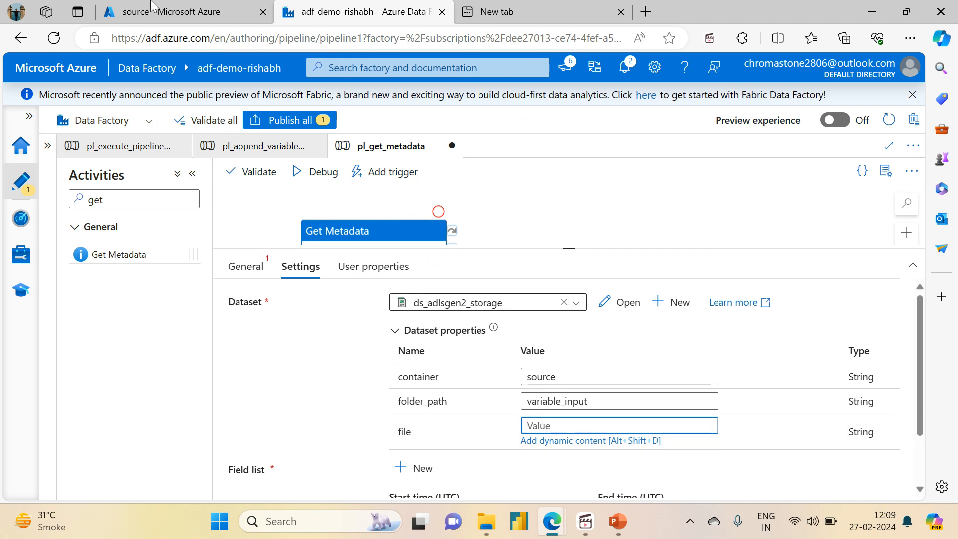
{"action": "left_click", "coordinate": [124, 7]}
{"action": "left_click", "coordinate": [322, 300]}
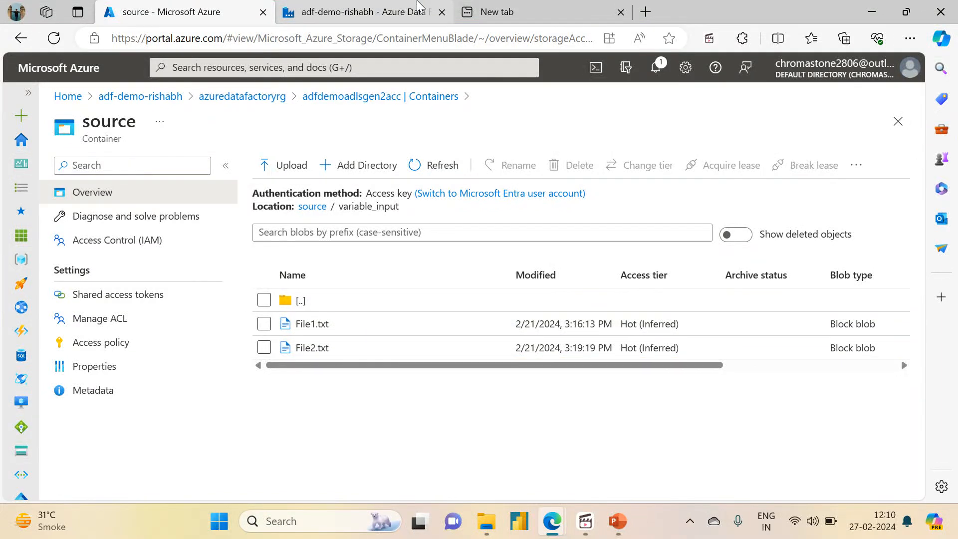
{"action": "left_click", "coordinate": [395, 12]}
{"action": "type", "text": "File1.txt"}
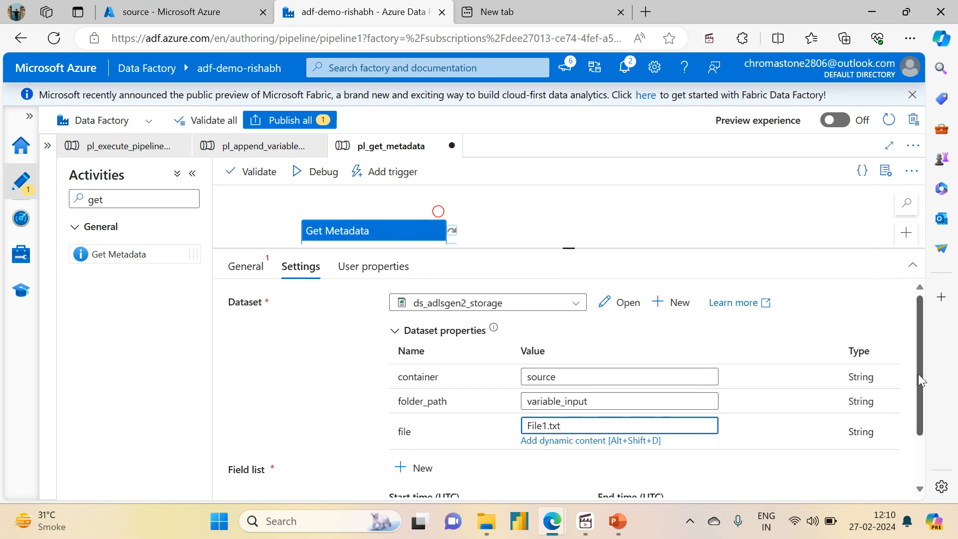
Step: Add an argument to the Get Metadata activity's field list, review the available options and select Exists
{"action": "left_click_drag", "start_coordinate": [918, 373], "coordinate": [926, 456]}
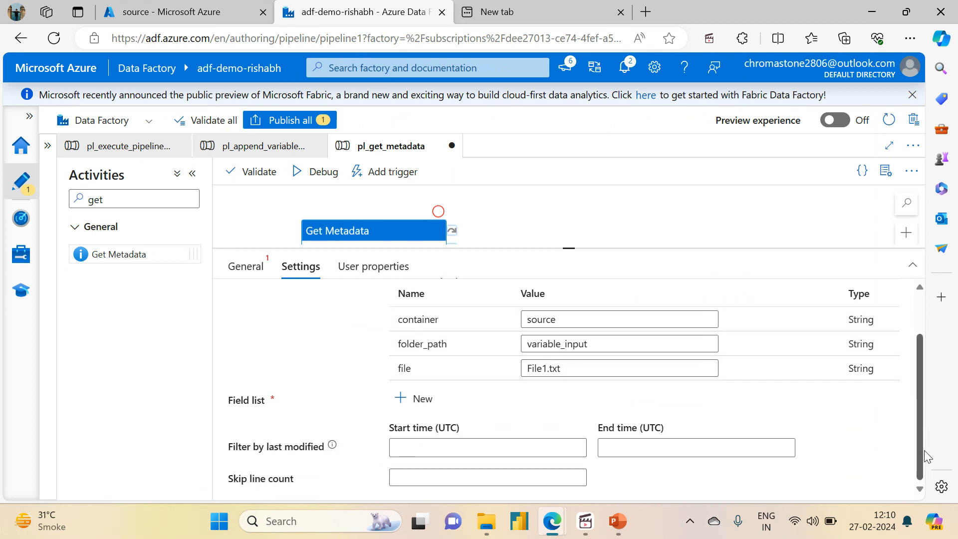
{"action": "left_click", "coordinate": [423, 411]}
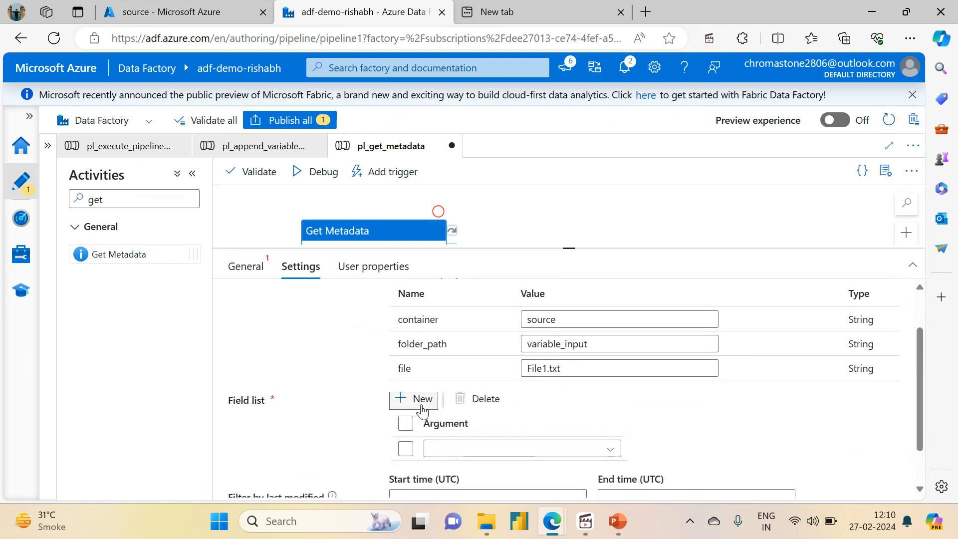
{"action": "left_click", "coordinate": [523, 451]}
{"action": "scroll", "coordinate": [921, 434], "scroll_direction": "down", "scroll_amount": 1}
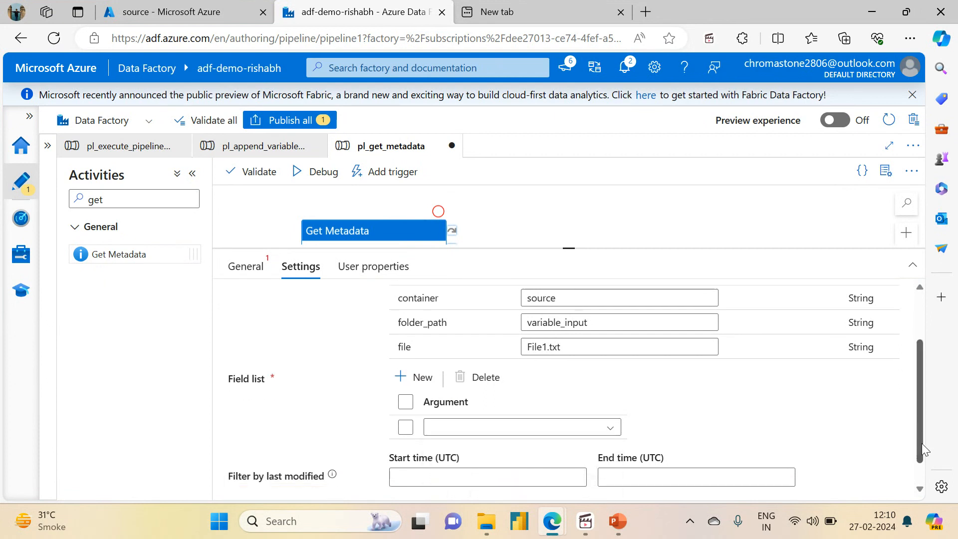
{"action": "left_click", "coordinate": [608, 403]}
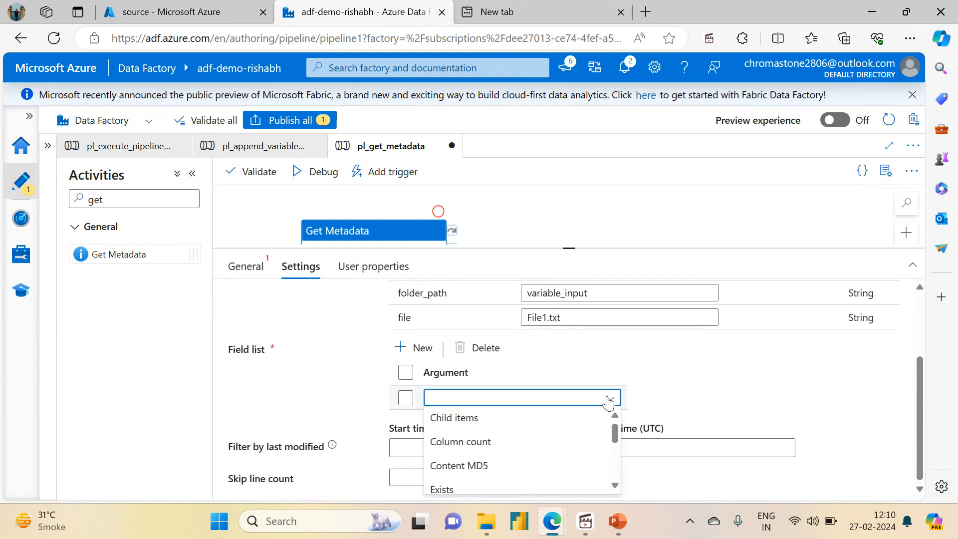
{"action": "key", "text": "Down"}
{"action": "key", "text": "Down"}
{"action": "key", "text": "Down"}
{"action": "key", "text": "Down"}
{"action": "key", "text": "Down"}
{"action": "key", "text": "Down"}
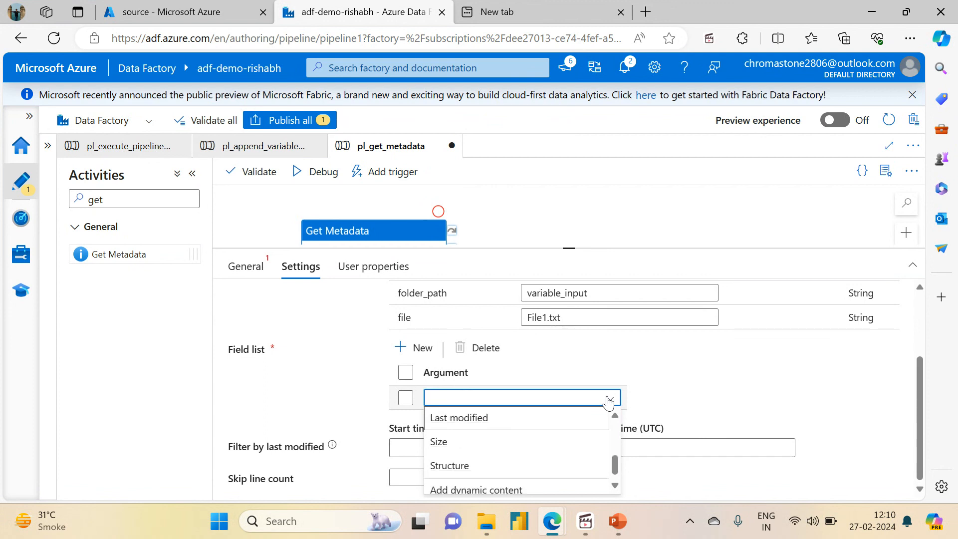
{"action": "key", "text": "Down"}
{"action": "key", "text": "Down"}
{"action": "key", "text": "Down"}
{"action": "key", "text": "Up"}
{"action": "key", "text": "Up"}
{"action": "key", "text": "Up"}
{"action": "key", "text": "Up"}
{"action": "key", "text": "Up"}
{"action": "key", "text": "Up"}
{"action": "key", "text": "Up"}
{"action": "key", "text": "Up"}
{"action": "key", "text": "Up"}
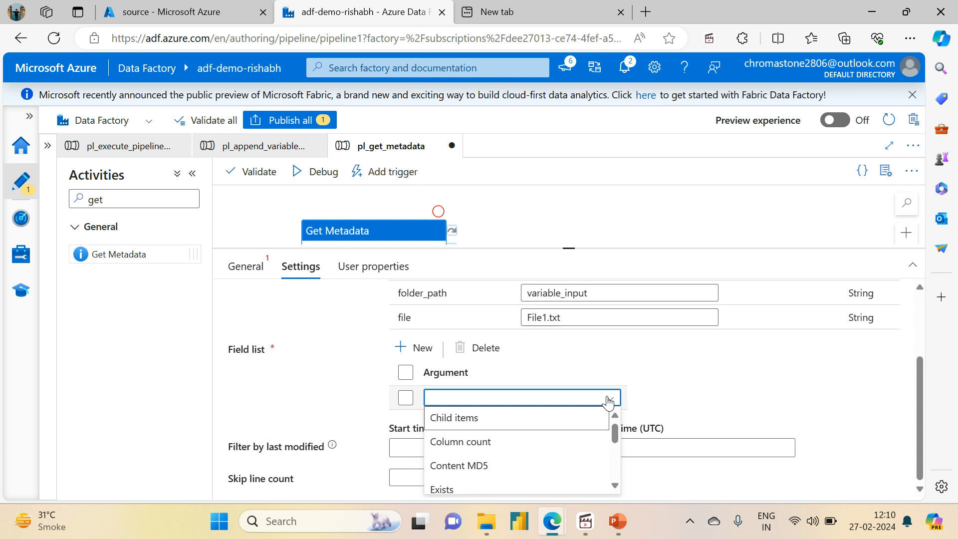
{"action": "key", "text": "Down"}
{"action": "key", "text": "Down"}
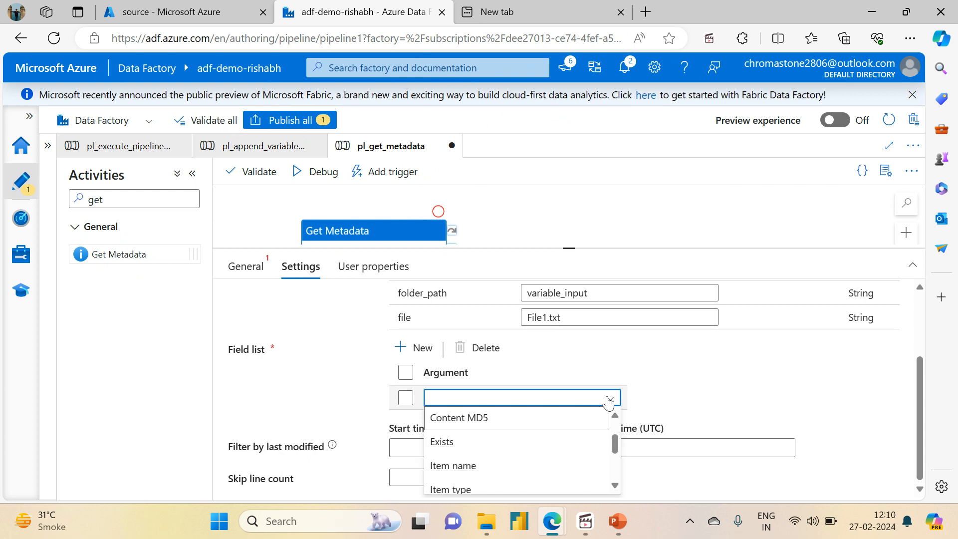
{"action": "key", "text": "Down"}
{"action": "key", "text": "Down"}
{"action": "key", "text": "Down"}
{"action": "key", "text": "Down"}
{"action": "key", "text": "Up"}
{"action": "key", "text": "Up"}
{"action": "key", "text": "Up"}
{"action": "key", "text": "Up"}
{"action": "key", "text": "Up"}
{"action": "key", "text": "Up"}
{"action": "key", "text": "Down"}
{"action": "key", "text": "Down"}
{"action": "key", "text": "Down"}
{"action": "key", "text": "Return"}
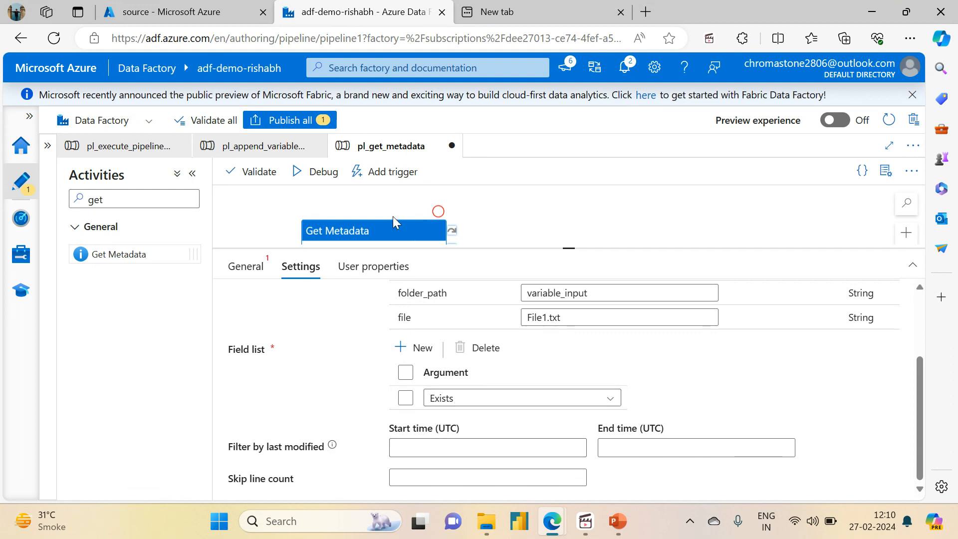
Step: Clone the Get Metadata of File1 activity, place the copy below the original and rename it Get Metadata of File2
{"action": "left_click_drag", "start_coordinate": [568, 247], "coordinate": [567, 408]}
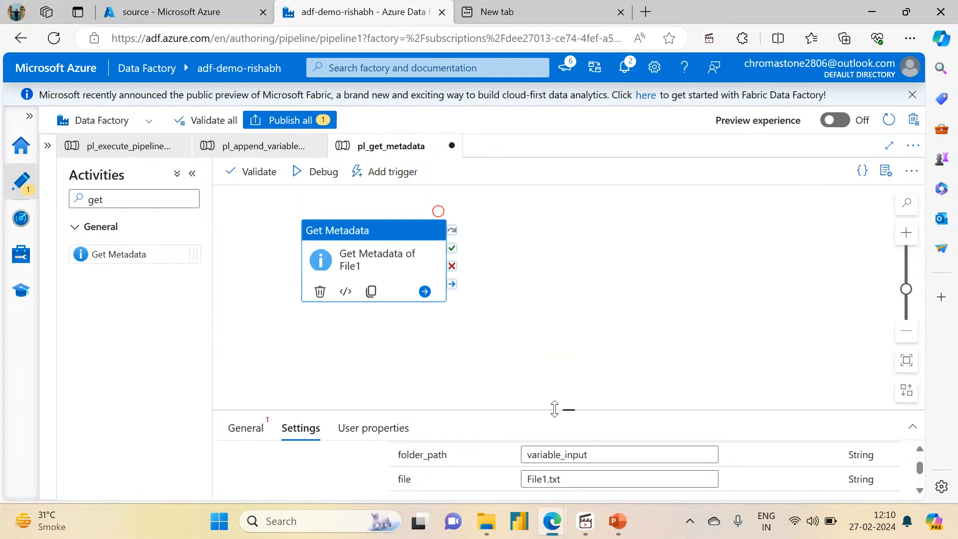
{"action": "left_click", "coordinate": [369, 291]}
{"action": "mouse_move", "coordinate": [370, 291]}
{"action": "left_mouse_down"}
{"action": "mouse_move", "coordinate": [300, 298]}
{"action": "mouse_move", "coordinate": [309, 302]}
{"action": "left_mouse_up"}
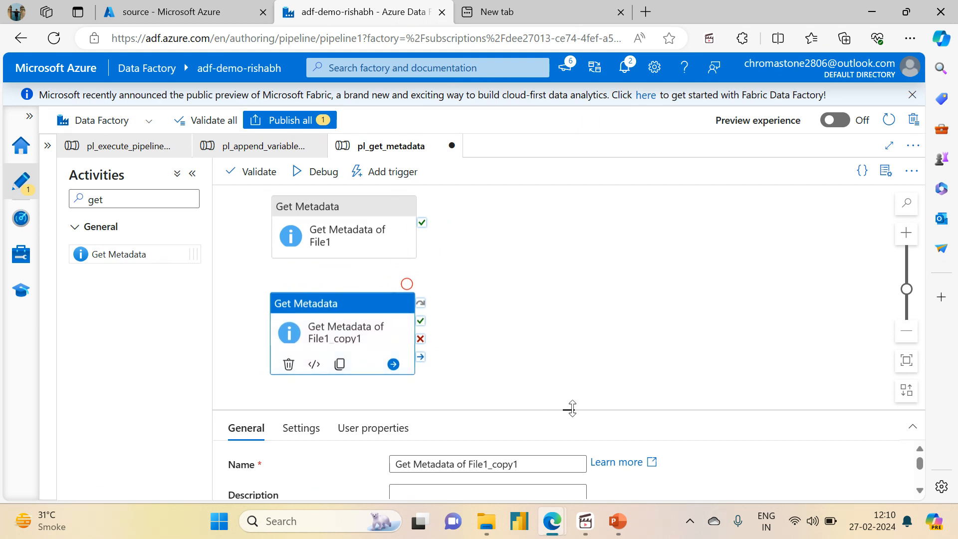
{"action": "left_click_drag", "start_coordinate": [572, 408], "coordinate": [568, 226]}
{"action": "left_click", "coordinate": [525, 280]}
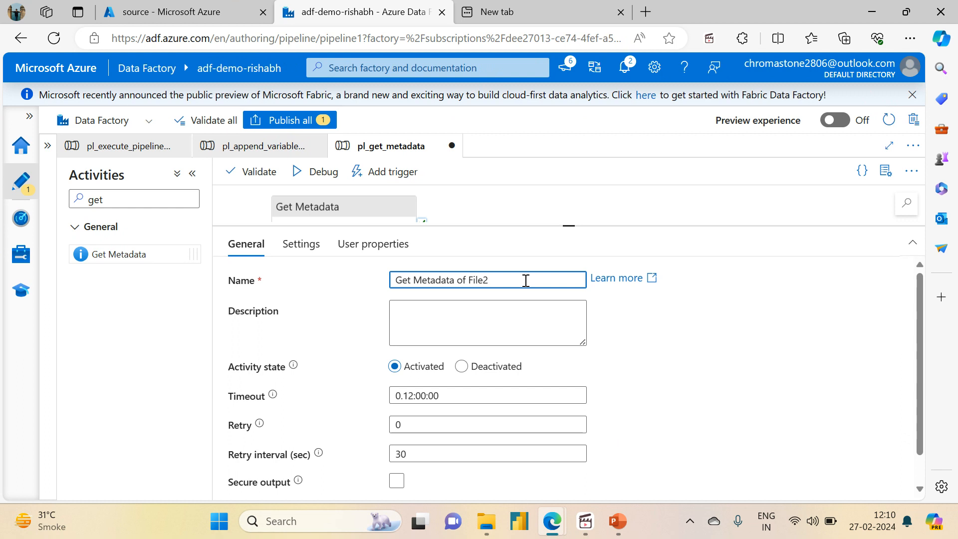
Step: Set the file value in the Get Metadata of File2 activity's dataset properties to File2.txt
{"action": "left_click", "coordinate": [304, 247]}
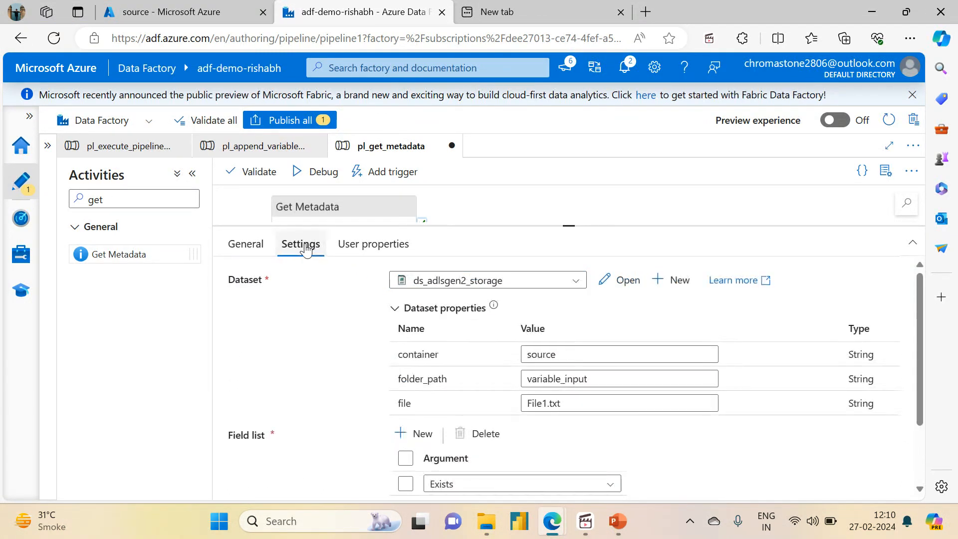
{"action": "left_click", "coordinate": [547, 404]}
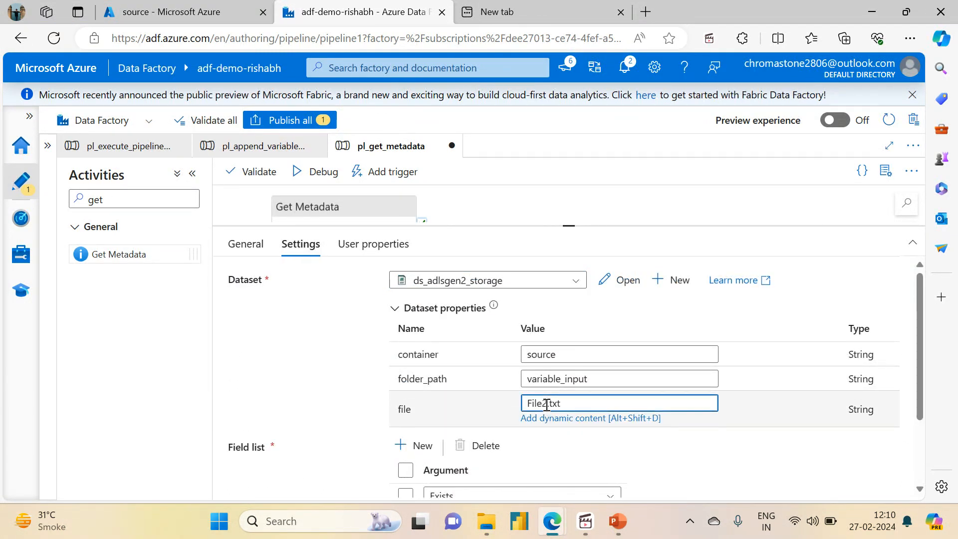
{"action": "left_click_drag", "start_coordinate": [920, 390], "coordinate": [893, 327]}
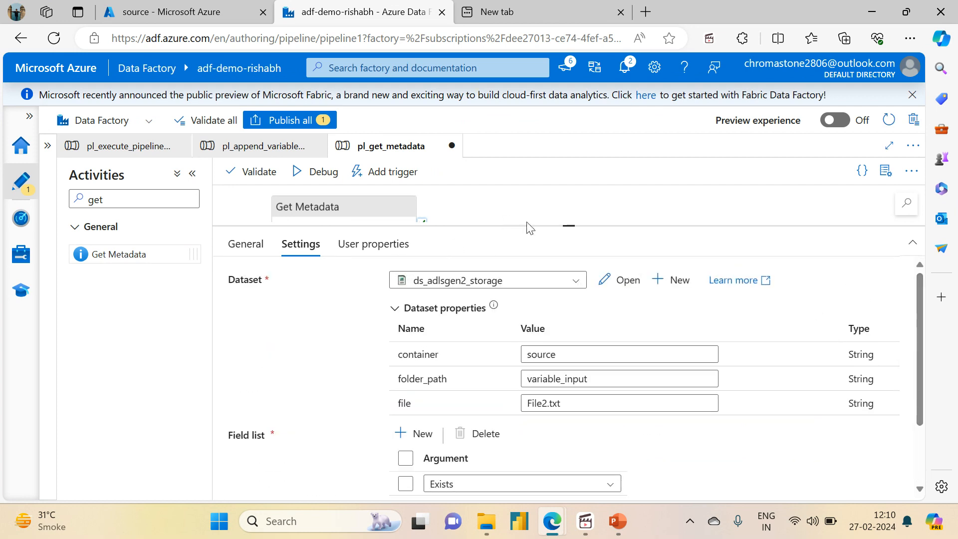
Step: Add a Set variable activity beside Get Metadata of File1 and connect it to that activity's on-success output
{"action": "left_click_drag", "start_coordinate": [567, 223], "coordinate": [579, 363]}
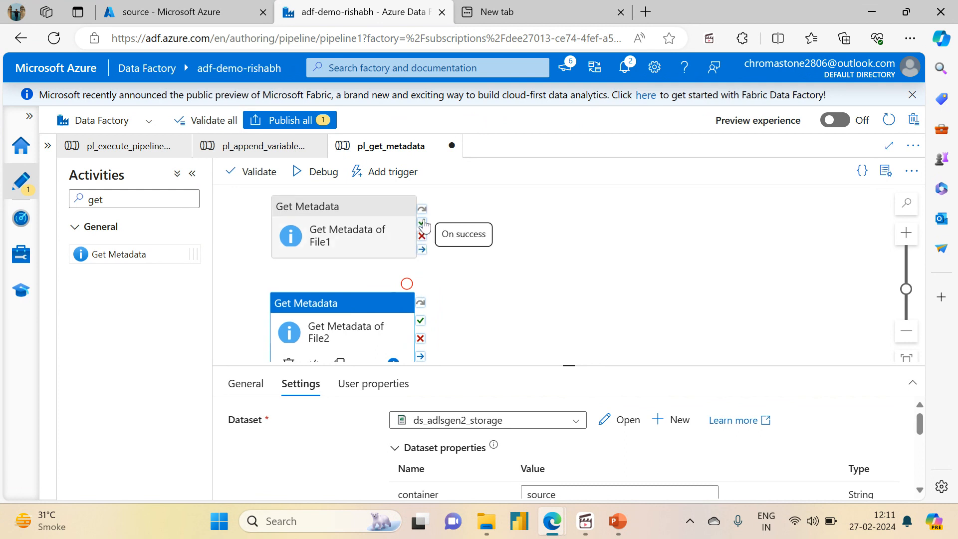
{"action": "left_click", "coordinate": [125, 197]}
{"action": "key", "text": "BackSpace"}
{"action": "key", "text": "BackSpace"}
{"action": "key", "text": "BackSpace"}
{"action": "type", "text": "set"}
{"action": "left_click_drag", "start_coordinate": [107, 262], "coordinate": [579, 234]}
{"action": "left_click_drag", "start_coordinate": [419, 223], "coordinate": [531, 231]}
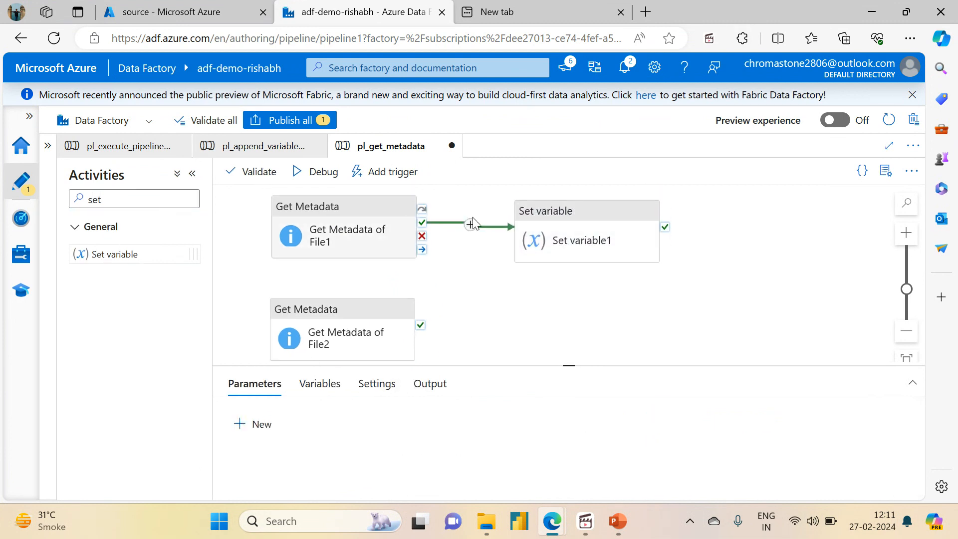
Step: Rename the new Set variable activity to File1 exists
{"action": "left_click", "coordinate": [579, 212]}
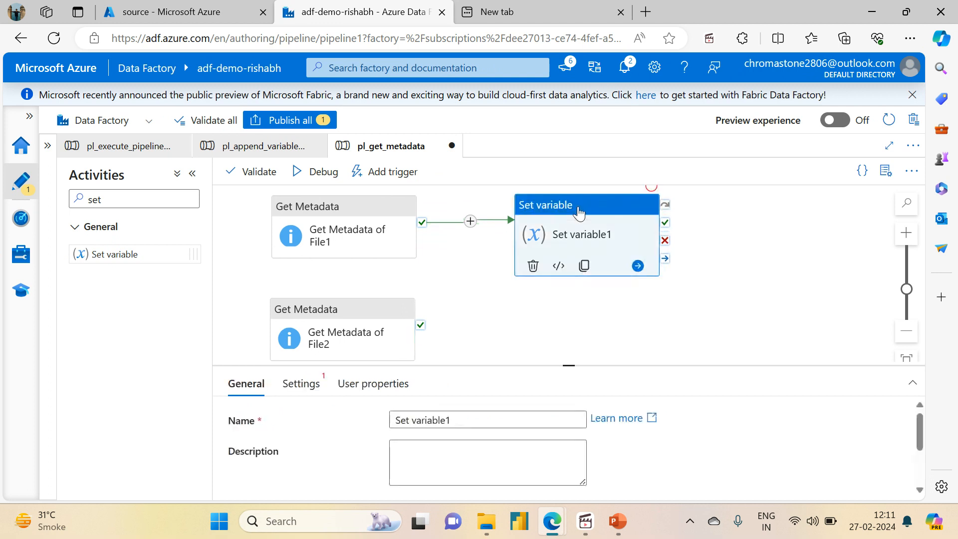
{"action": "left_click_drag", "start_coordinate": [462, 415], "coordinate": [382, 415]}
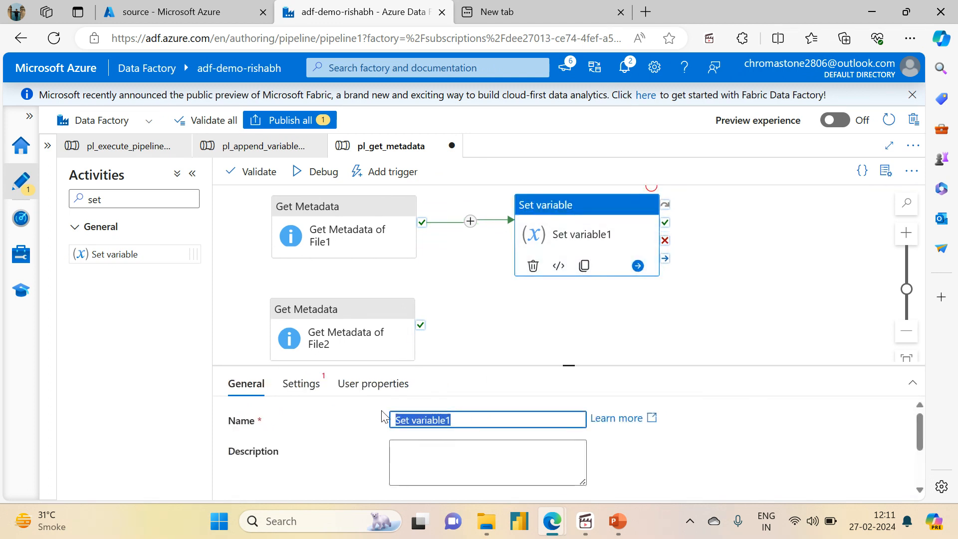
{"action": "type", "text": "G"}
{"action": "key", "text": "BackSpace"}
{"action": "type", "text": "File1"}
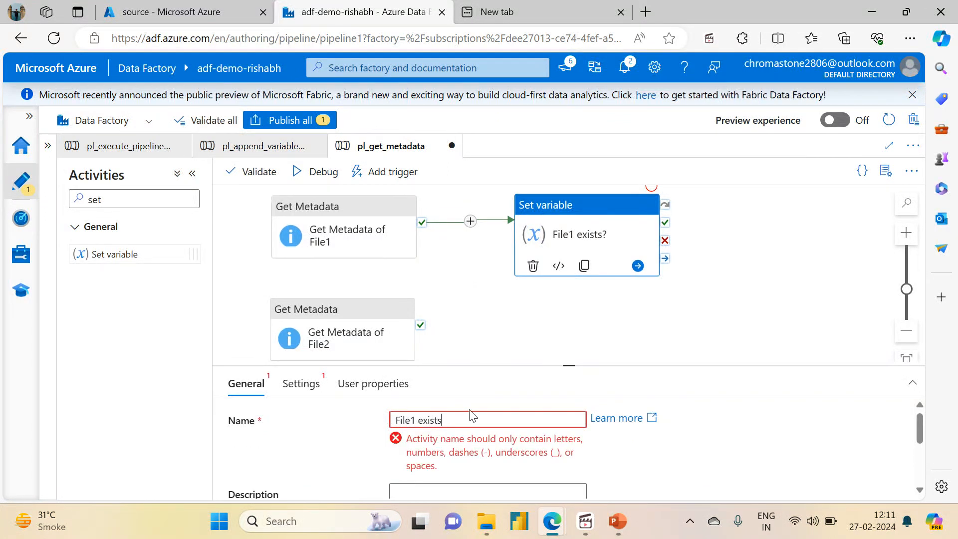
{"action": "type", "text": " exists"}
Step: Create a Boolean pipeline variable named file1_exists for the File1 exists activity
{"action": "left_click", "coordinate": [301, 383]}
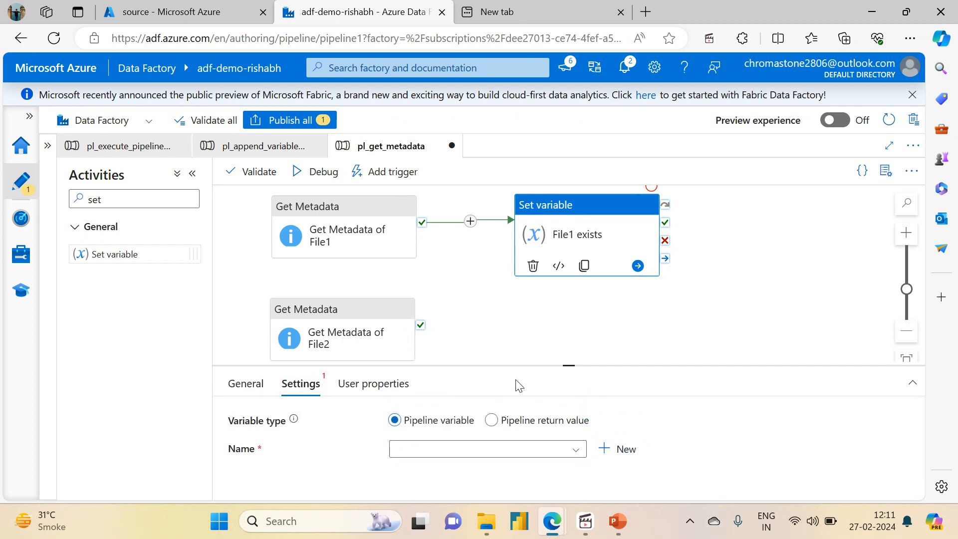
{"action": "left_click_drag", "start_coordinate": [572, 364], "coordinate": [573, 280]}
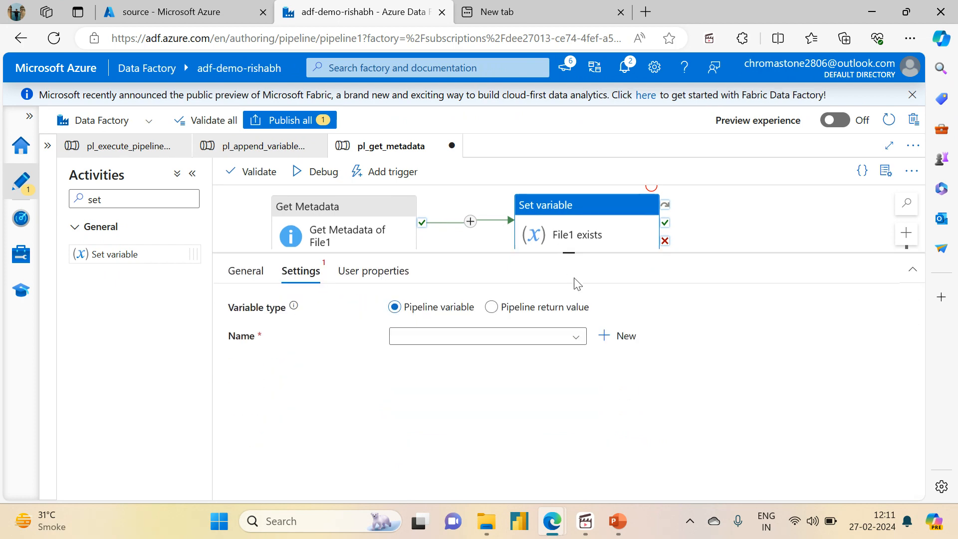
{"action": "left_click", "coordinate": [604, 339]}
{"action": "left_click", "coordinate": [482, 193]}
{"action": "type", "text": "file1_exists"}
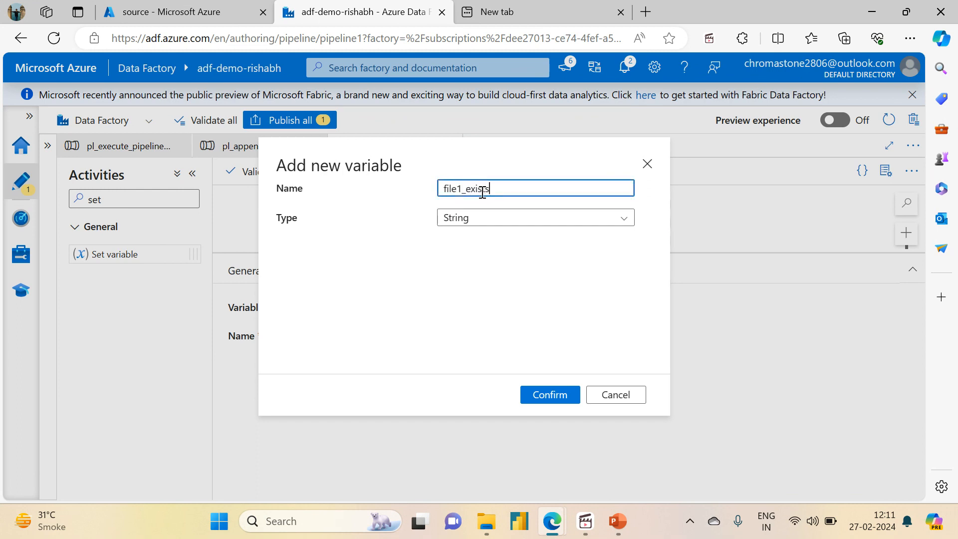
{"action": "left_click", "coordinate": [487, 226]}
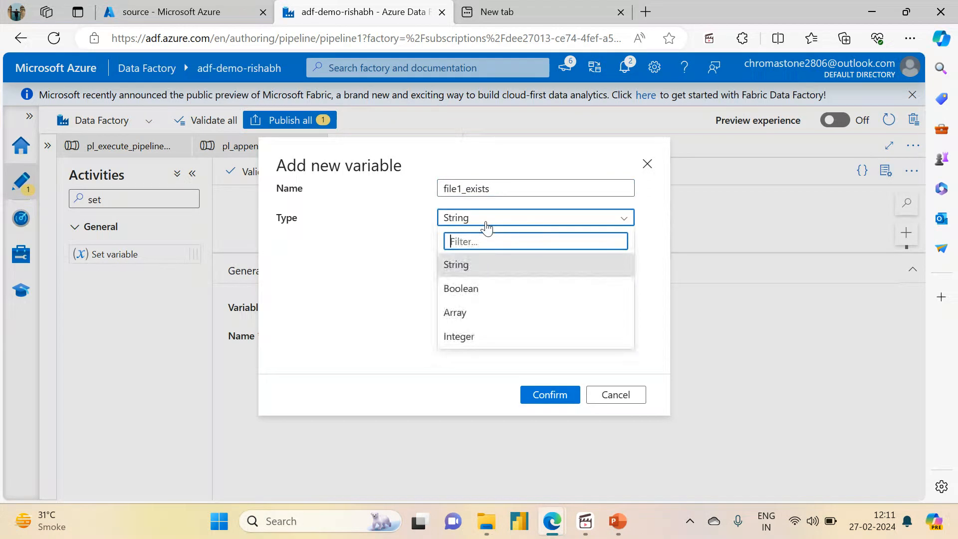
{"action": "left_click", "coordinate": [465, 286]}
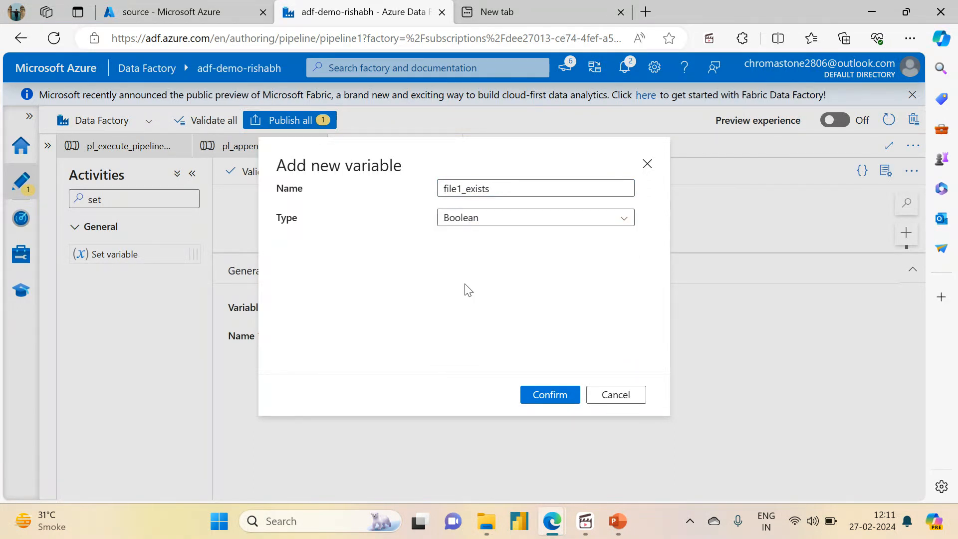
{"action": "left_click", "coordinate": [553, 396]}
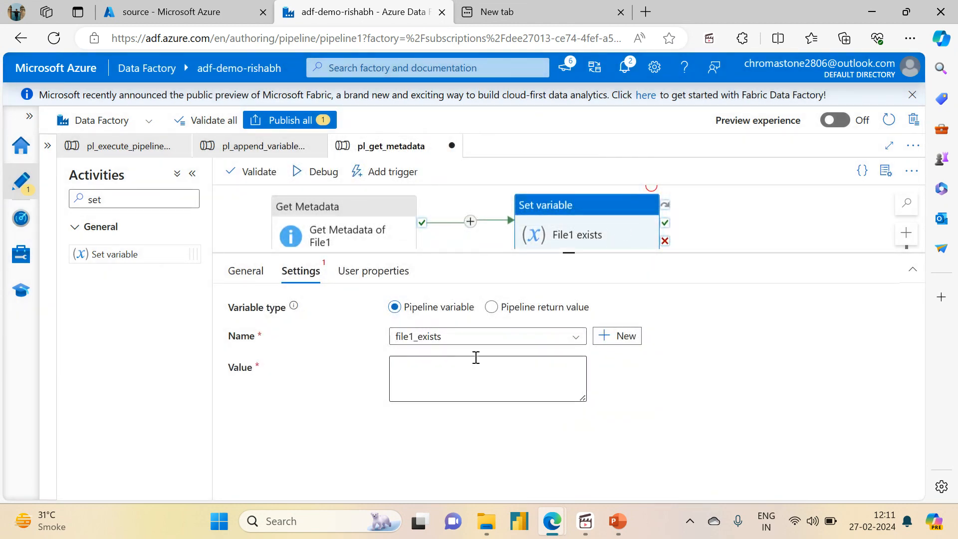
{"action": "left_click", "coordinate": [458, 368]}
{"action": "left_click", "coordinate": [432, 413]}
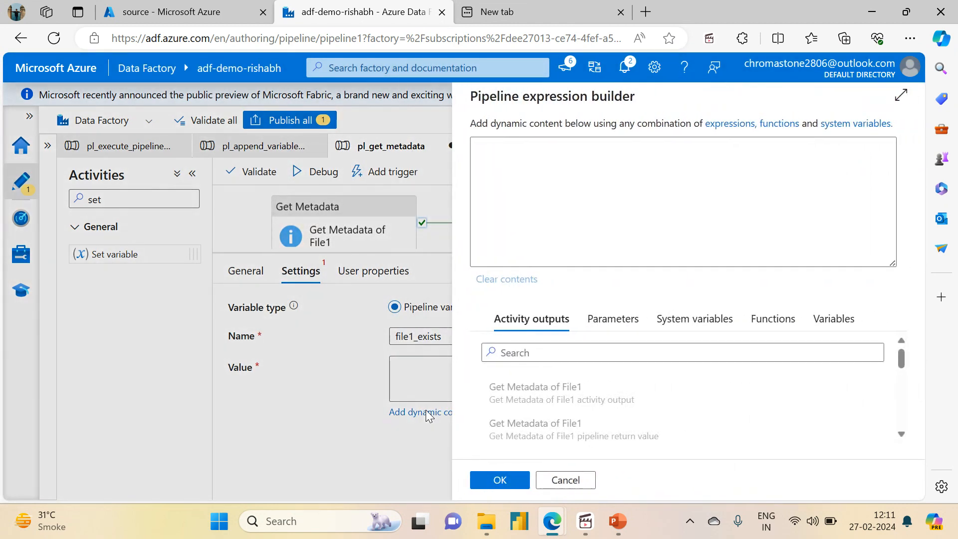
{"action": "left_click_drag", "start_coordinate": [895, 361], "coordinate": [900, 387]}
{"action": "left_click", "coordinate": [614, 404]}
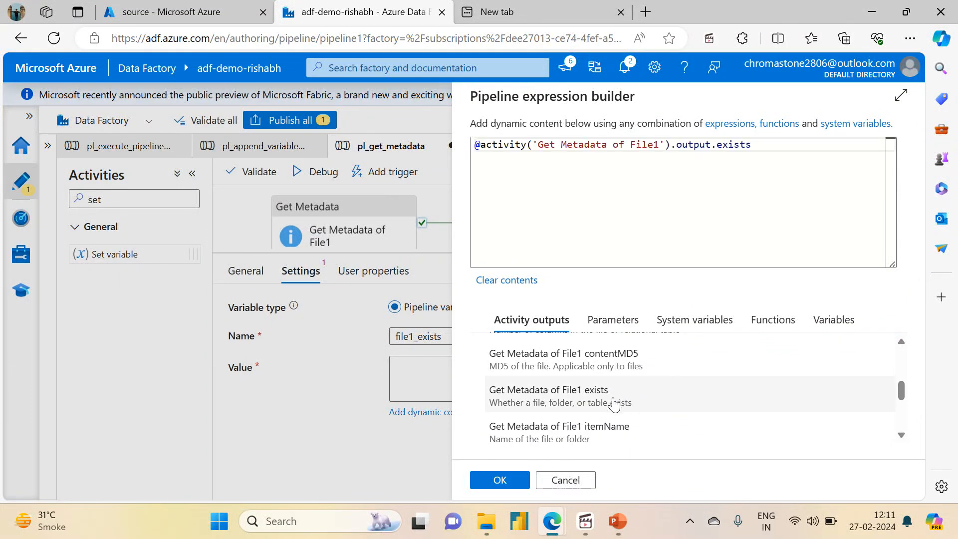
{"action": "left_click", "coordinate": [501, 481]}
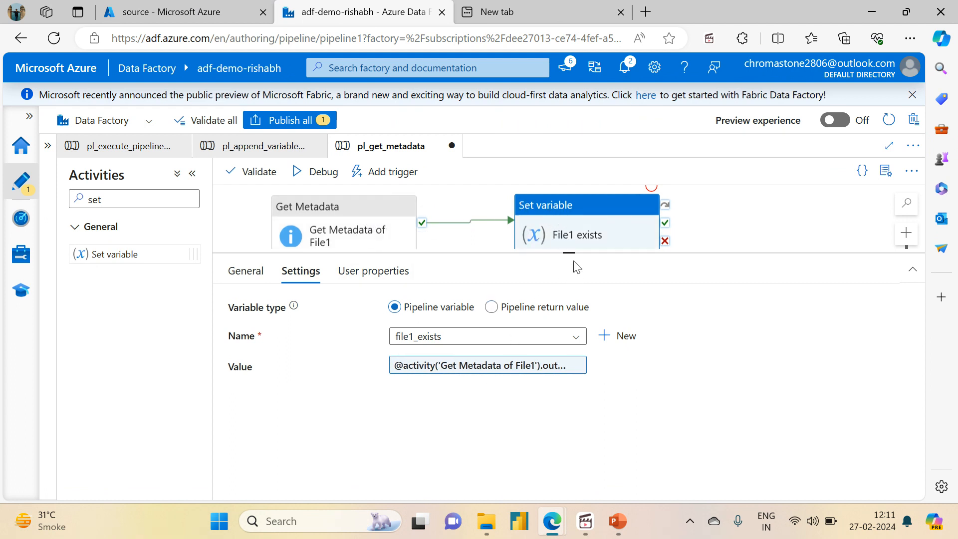
Step: Clone the File1 exists activity, place the copy beside Get Metadata of File2 and connect that activity's on-success output to it
{"action": "left_click_drag", "start_coordinate": [570, 253], "coordinate": [569, 403]}
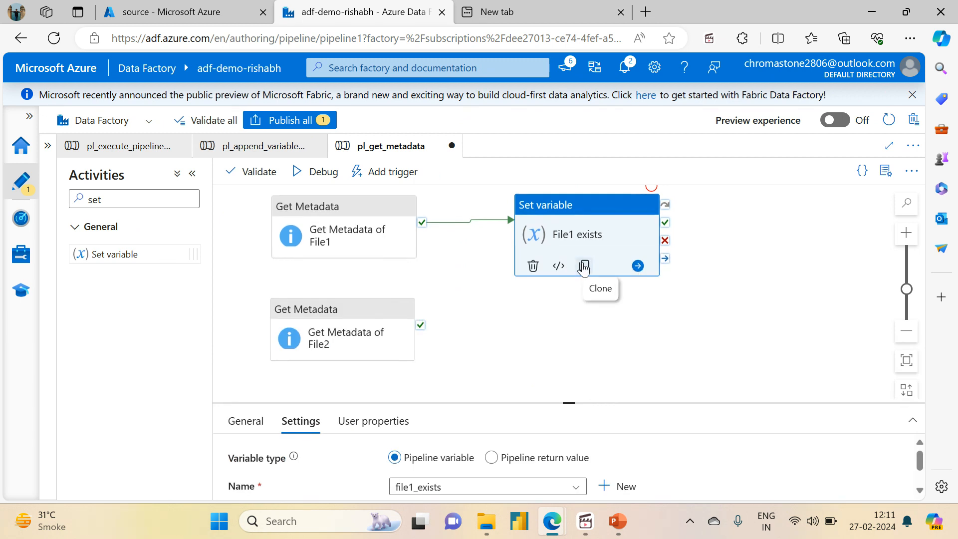
{"action": "left_click", "coordinate": [583, 267]}
{"action": "left_click_drag", "start_coordinate": [583, 267], "coordinate": [475, 301]}
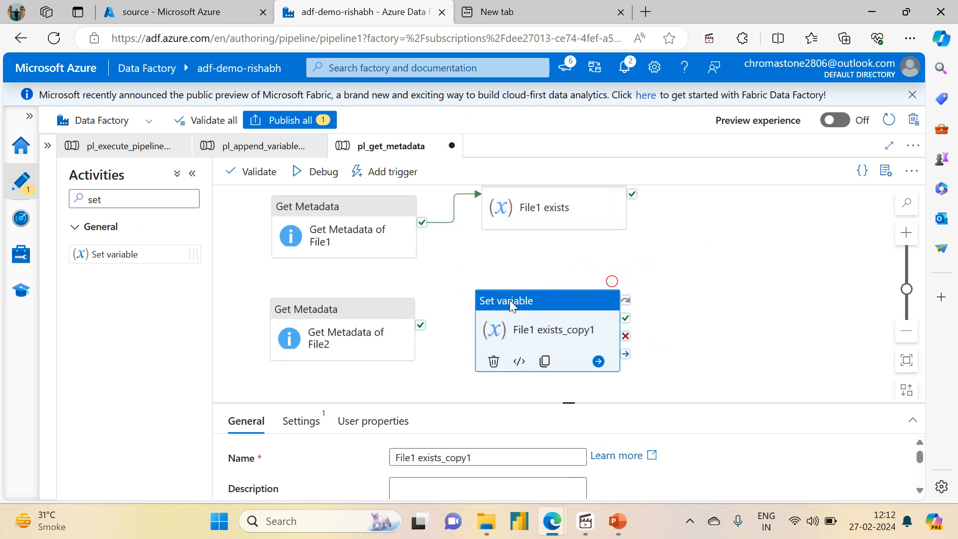
{"action": "left_click_drag", "start_coordinate": [420, 325], "coordinate": [504, 332]}
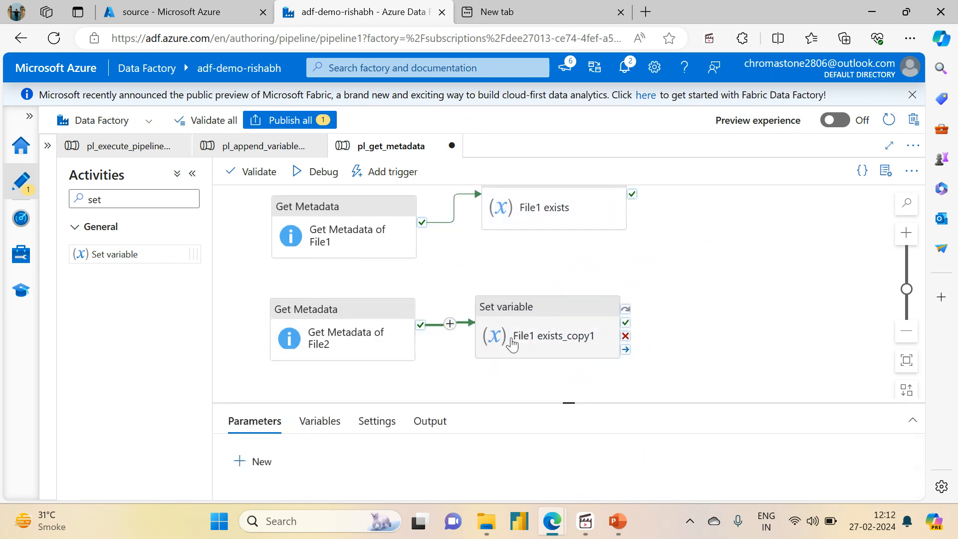
Step: Create a Boolean pipeline variable named file2_exists for the cloned Set variable activity
{"action": "left_click_drag", "start_coordinate": [571, 403], "coordinate": [567, 223]}
{"action": "left_click", "coordinate": [571, 328]}
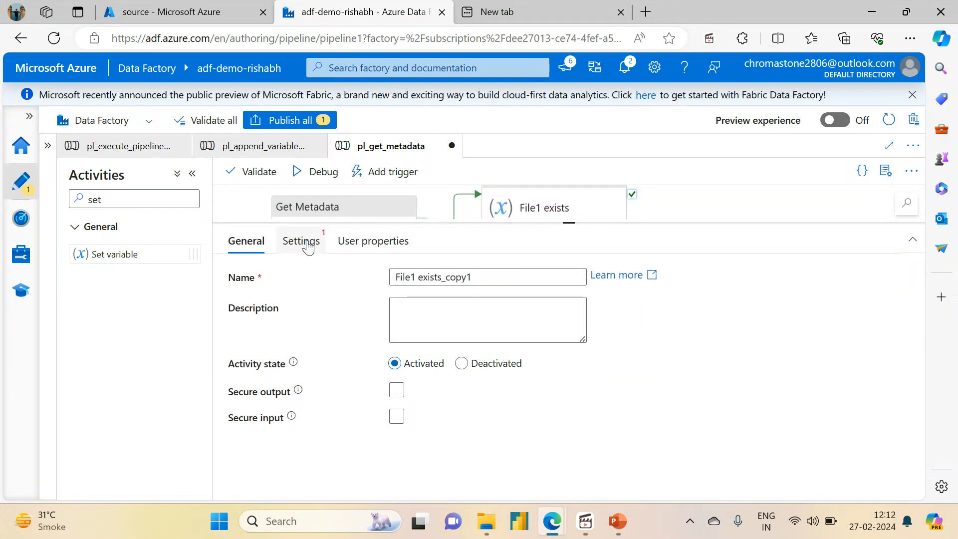
{"action": "left_click", "coordinate": [300, 240]}
{"action": "left_click", "coordinate": [469, 308]}
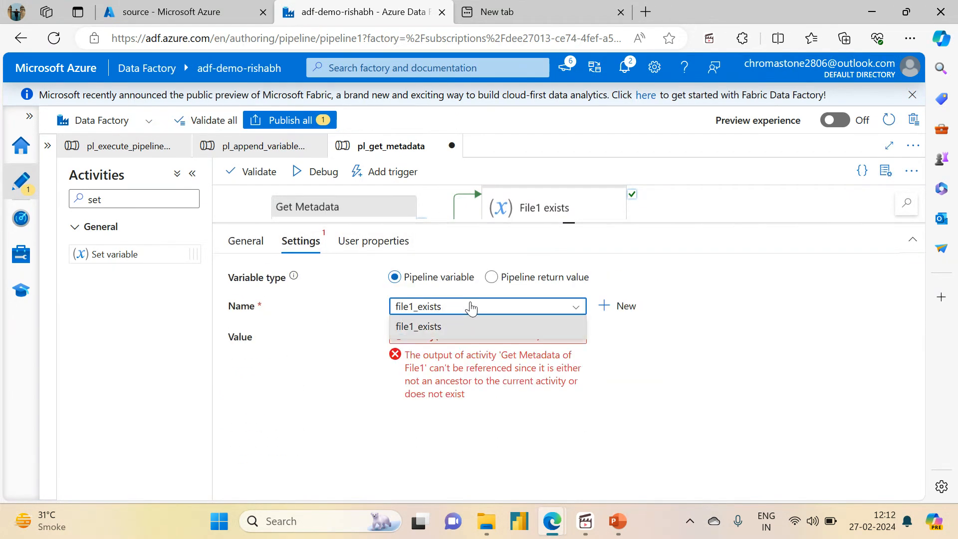
{"action": "left_click", "coordinate": [607, 309]}
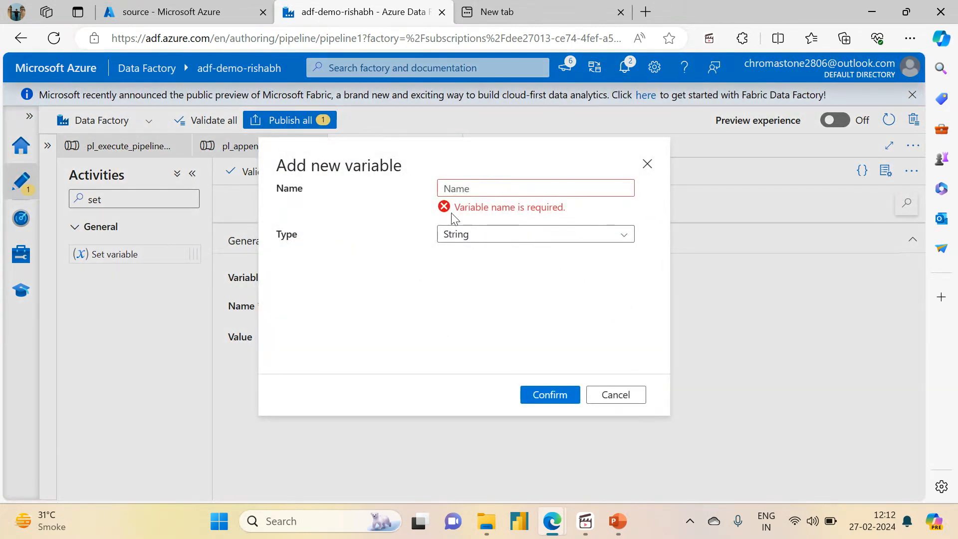
{"action": "type", "text": "file2_exi"}
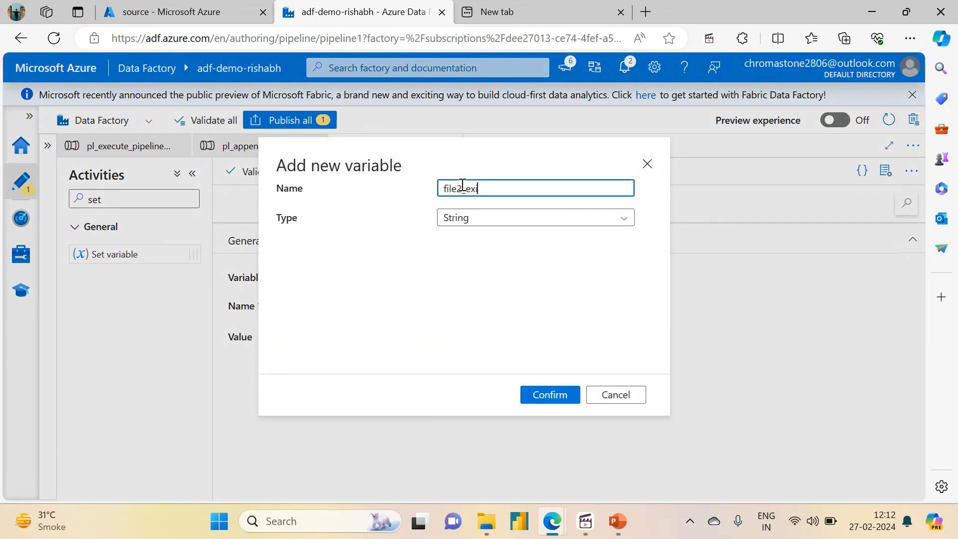
{"action": "type", "text": "sts"}
{"action": "left_click", "coordinate": [459, 222]}
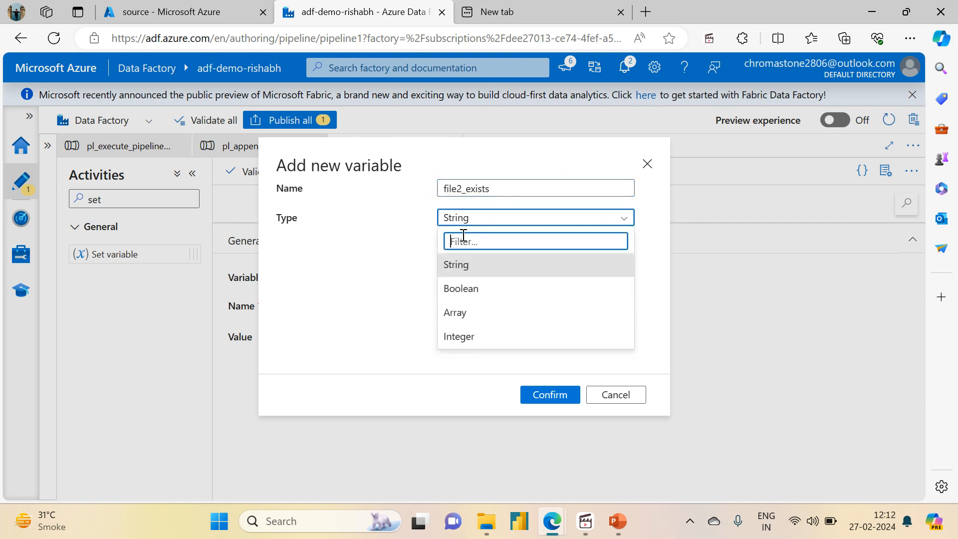
{"action": "left_click", "coordinate": [464, 289]}
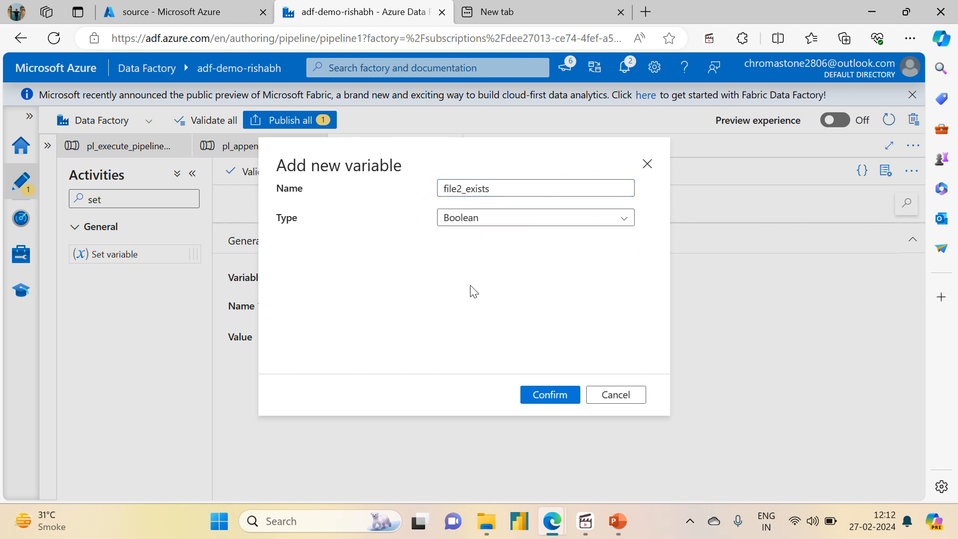
{"action": "left_click", "coordinate": [541, 395]}
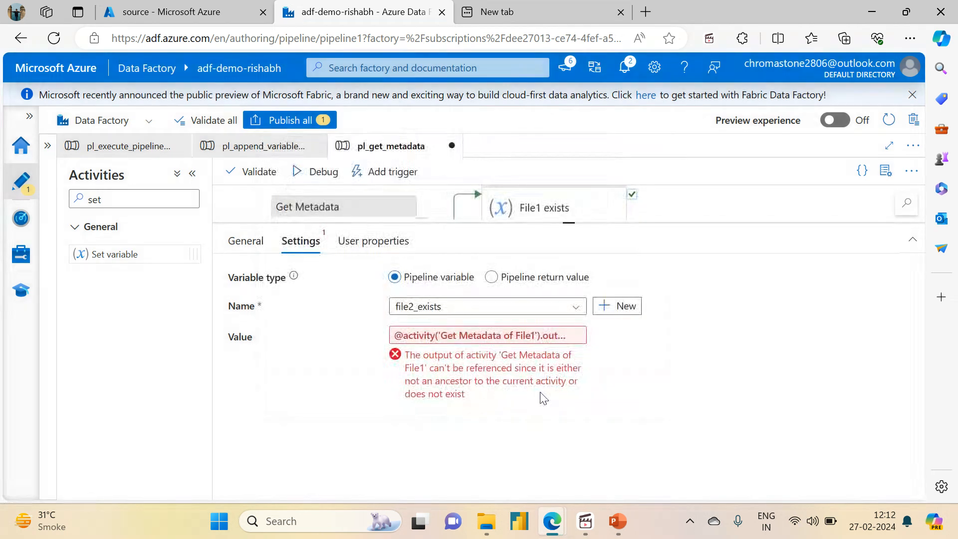
{"action": "left_click", "coordinate": [472, 336]}
{"action": "left_click", "coordinate": [661, 144]}
{"action": "key", "text": "BackSpace"}
{"action": "type", "text": "2"}
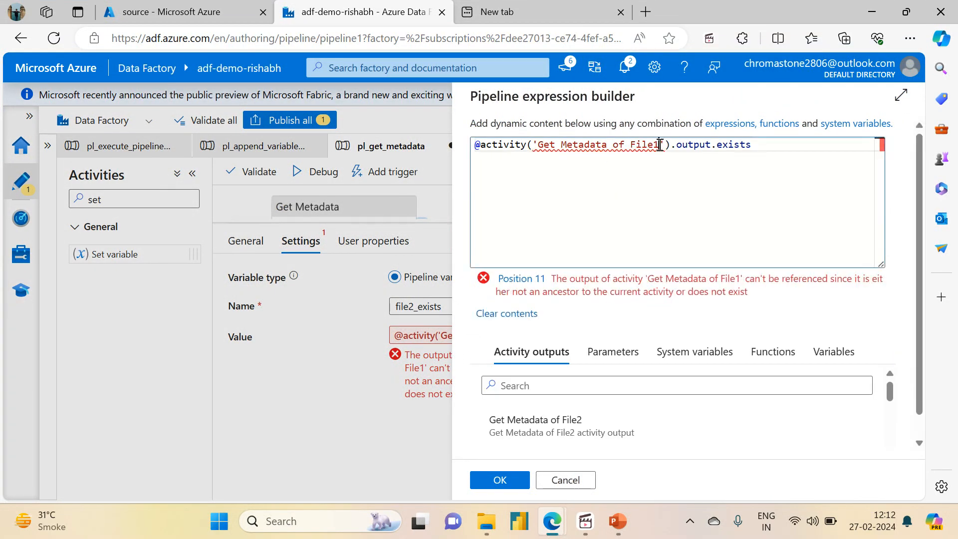
{"action": "left_click", "coordinate": [499, 480]}
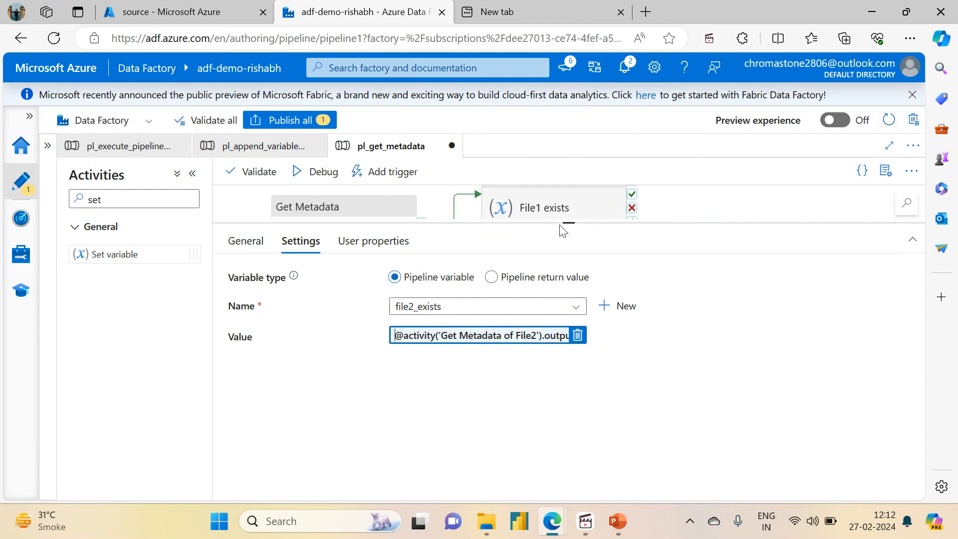
Step: Move the File1 exists activity down so it lines up beside Get Metadata of File1 on the canvas
{"action": "left_click_drag", "start_coordinate": [567, 222], "coordinate": [569, 413]}
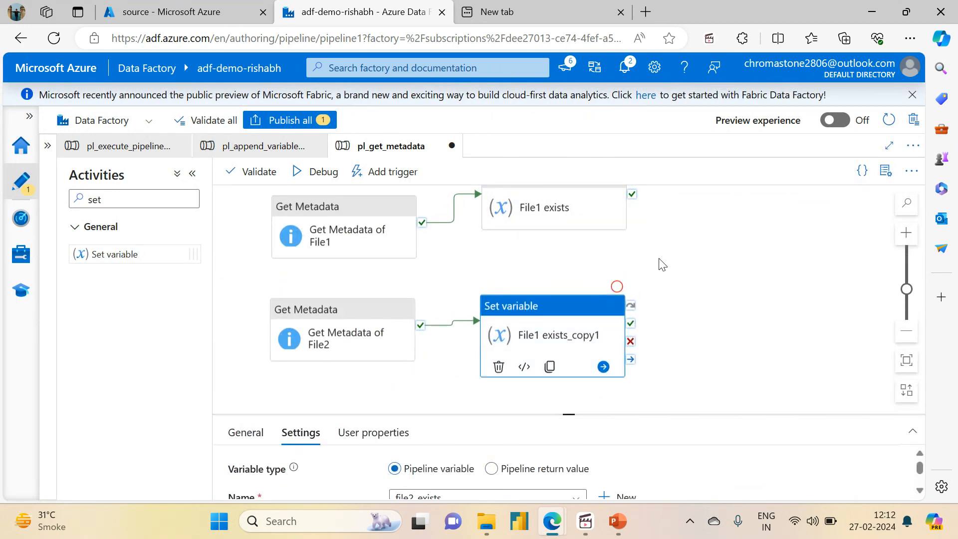
{"action": "left_click_drag", "start_coordinate": [659, 266], "coordinate": [658, 318]}
{"action": "left_click_drag", "start_coordinate": [535, 234], "coordinate": [531, 254]}
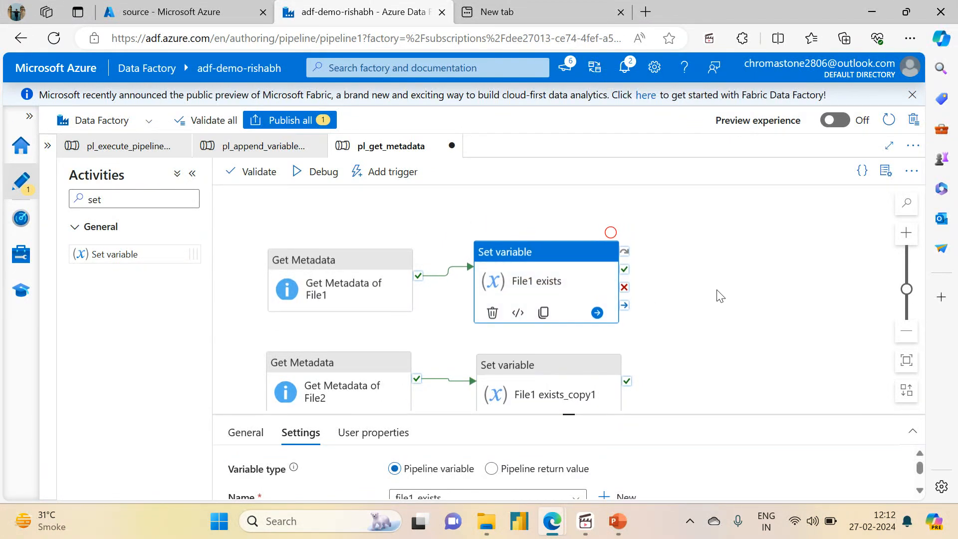
{"action": "left_click_drag", "start_coordinate": [716, 295], "coordinate": [721, 244]}
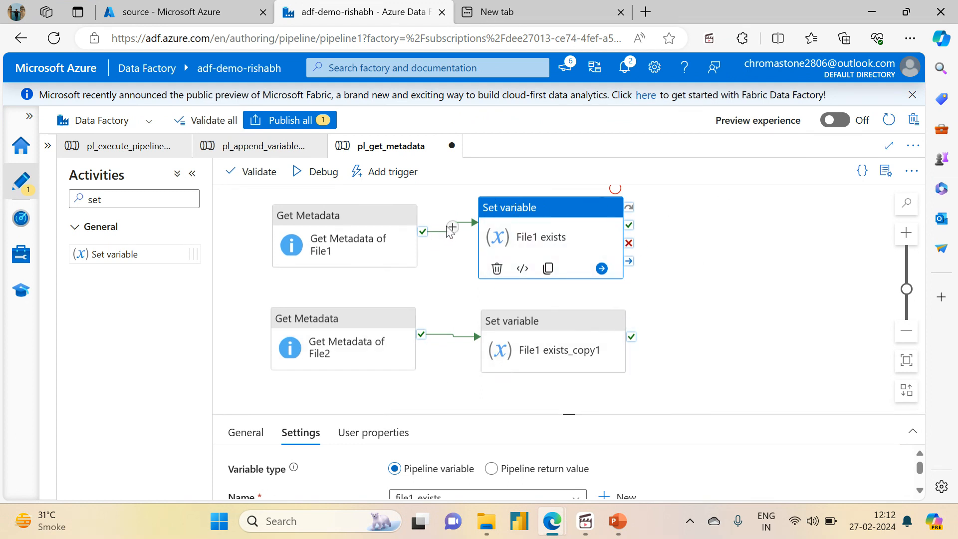
Step: Review the File1 exists variable settings and the dataset properties and available field list arguments of Get Metadata of File1
{"action": "left_click_drag", "start_coordinate": [566, 414], "coordinate": [556, 338]}
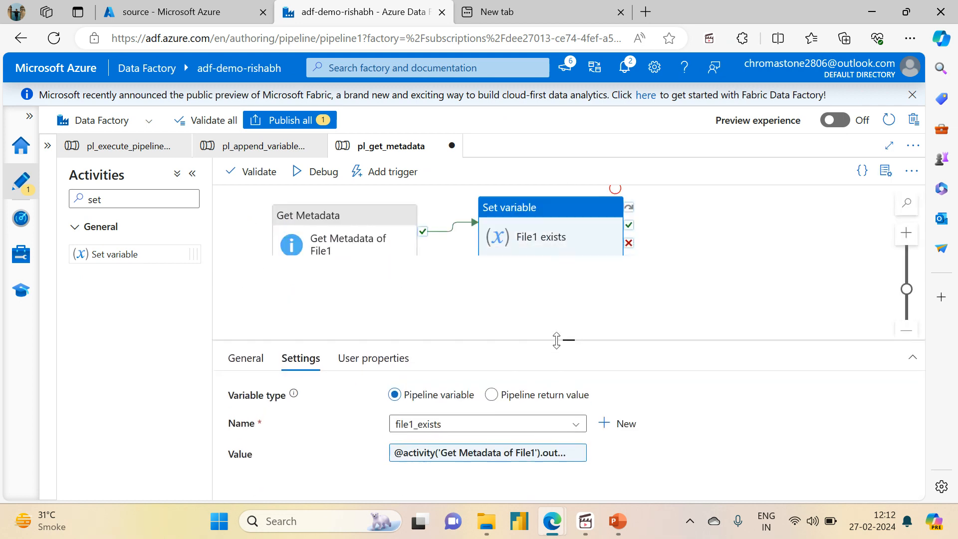
{"action": "left_click", "coordinate": [404, 274]}
{"action": "left_click", "coordinate": [381, 244]}
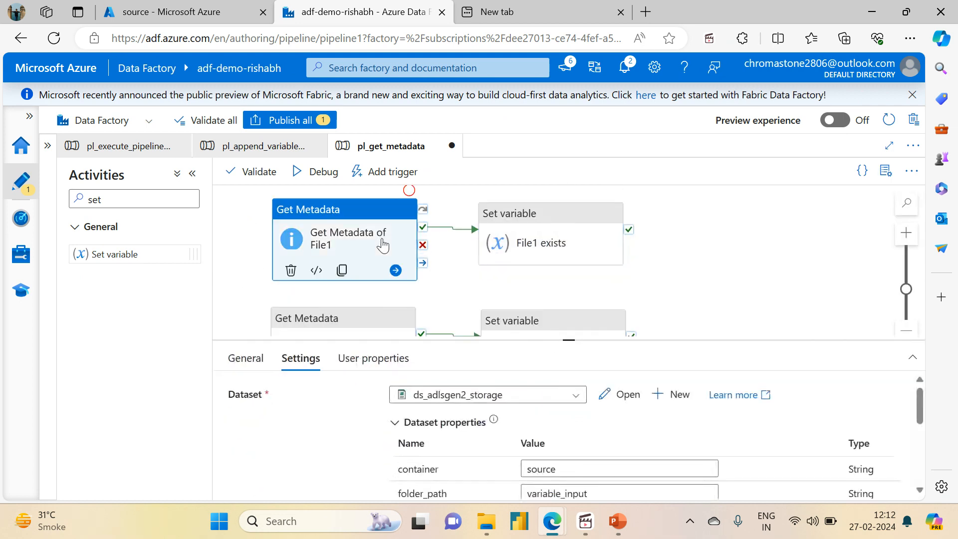
{"action": "left_click_drag", "start_coordinate": [571, 339], "coordinate": [536, 135]}
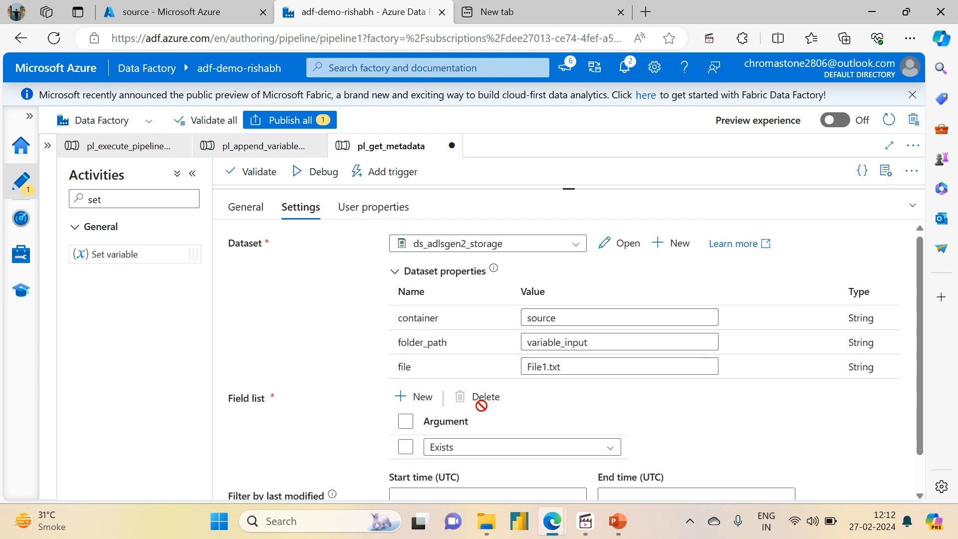
{"action": "left_click", "coordinate": [471, 449]}
{"action": "left_click_drag", "start_coordinate": [918, 366], "coordinate": [921, 427]}
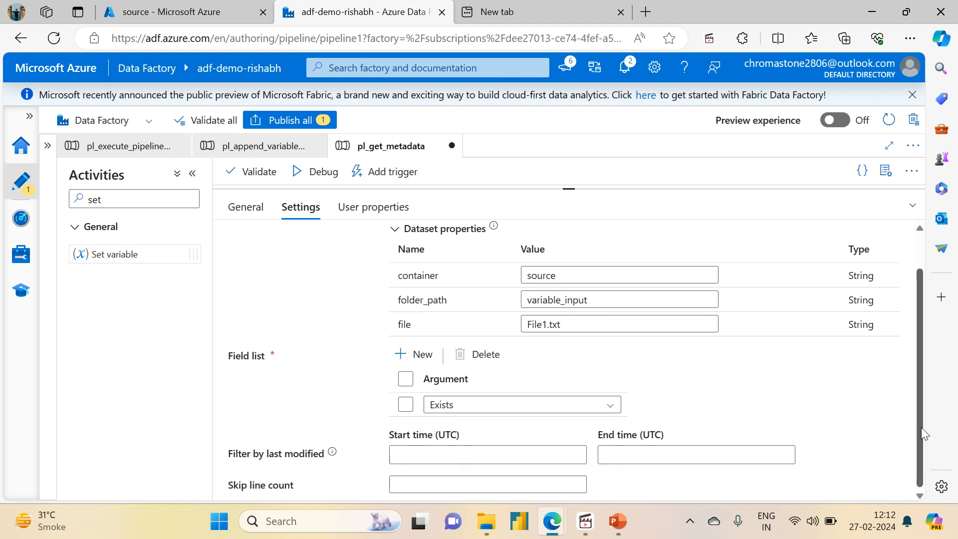
{"action": "left_click", "coordinate": [612, 406]}
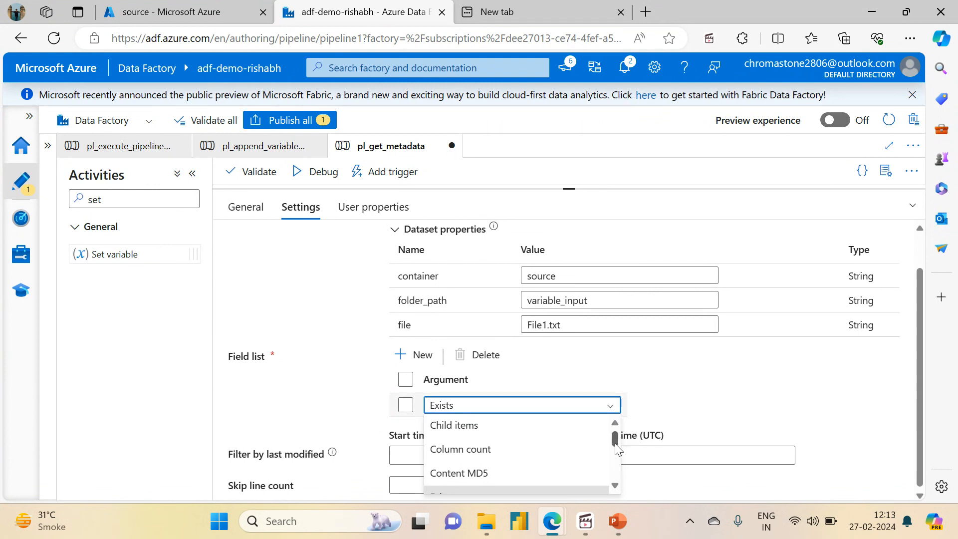
{"action": "left_click_drag", "start_coordinate": [615, 443], "coordinate": [615, 452]}
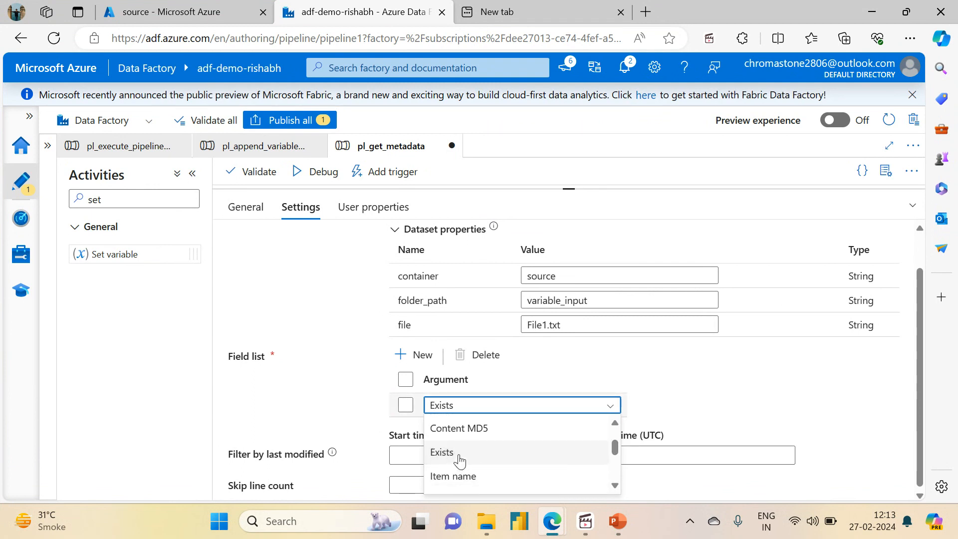
{"action": "left_click_drag", "start_coordinate": [569, 190], "coordinate": [564, 309]}
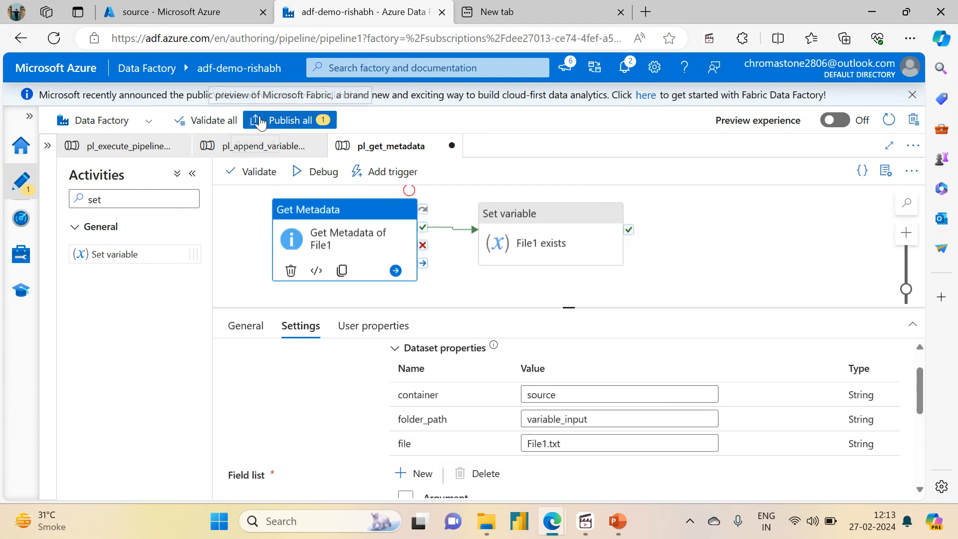
Step: Publish the new pl_get_metadata pipeline to the live environment
{"action": "left_click", "coordinate": [258, 121]}
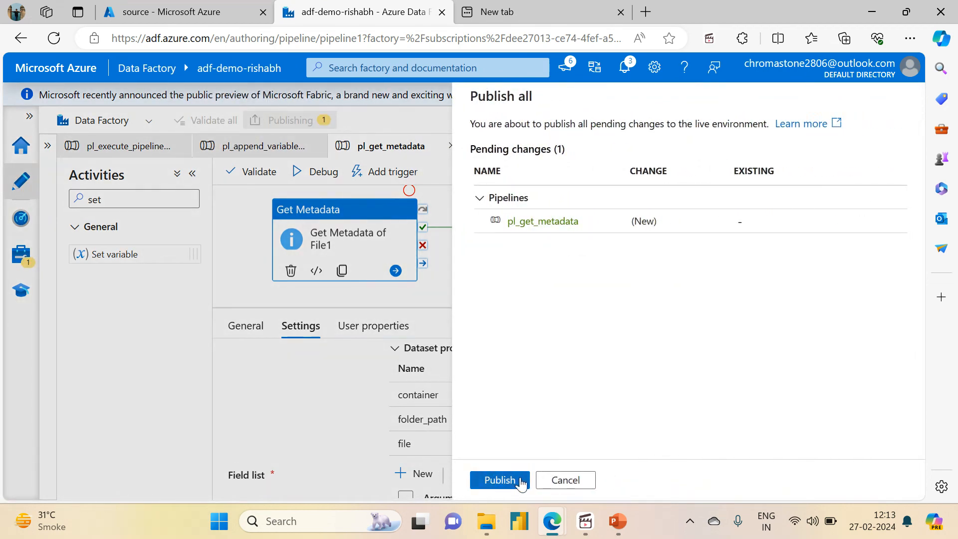
{"action": "left_click", "coordinate": [499, 480]}
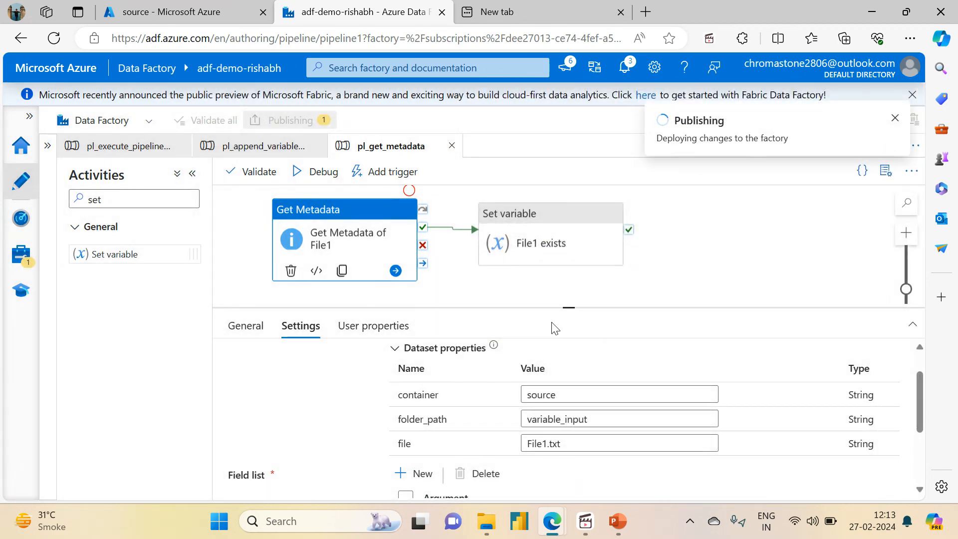
{"action": "left_click_drag", "start_coordinate": [568, 305], "coordinate": [574, 407]}
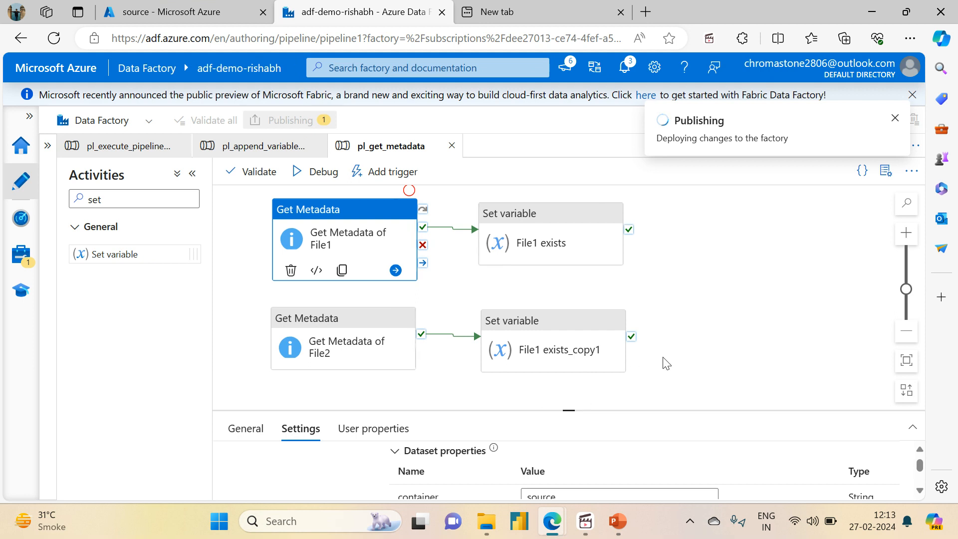
Step: Rename the cloned Set variable activity beside Get Metadata of File2 to File2 exists
{"action": "scroll", "coordinate": [665, 344], "scroll_direction": "down", "scroll_amount": 1}
{"action": "left_click", "coordinate": [551, 287]}
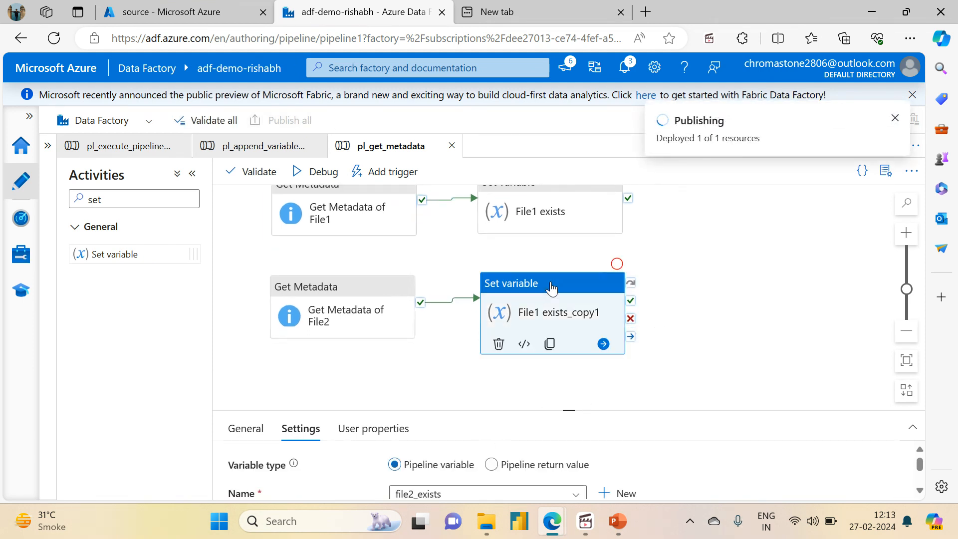
{"action": "left_click_drag", "start_coordinate": [565, 408], "coordinate": [552, 259]}
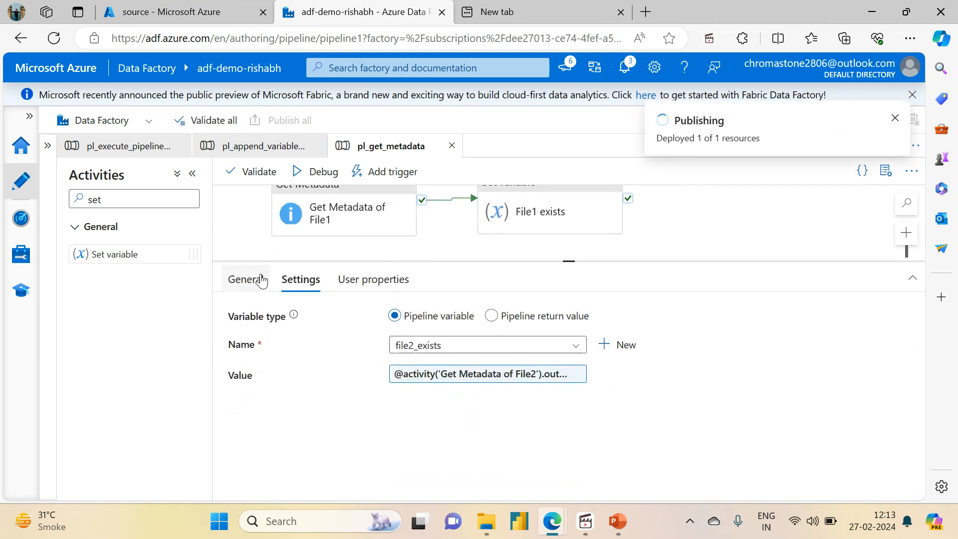
{"action": "left_click", "coordinate": [247, 279]}
{"action": "left_click", "coordinate": [415, 316]}
{"action": "key", "text": "BackSpace"}
{"action": "type", "text": "2"}
{"action": "left_click_drag", "start_coordinate": [449, 320], "coordinate": [444, 316]}
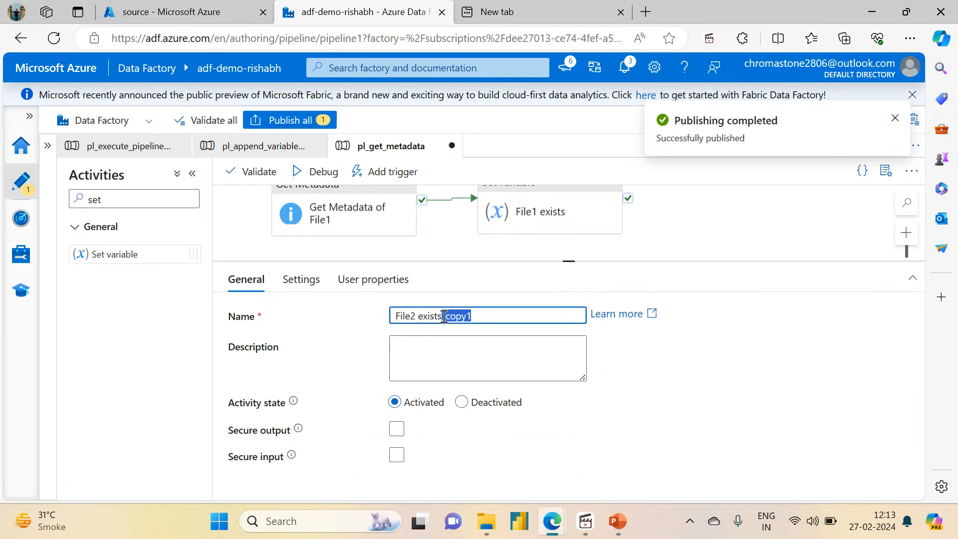
{"action": "key", "text": "BackSpace"}
Step: Publish the edited pl_get_metadata pipeline with the renamed activity
{"action": "left_click", "coordinate": [307, 122]}
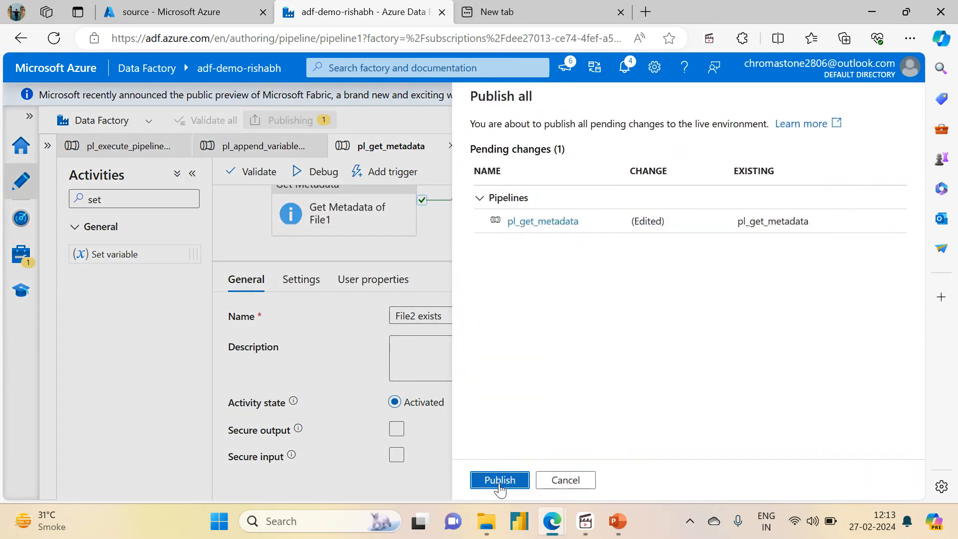
{"action": "left_click", "coordinate": [501, 480]}
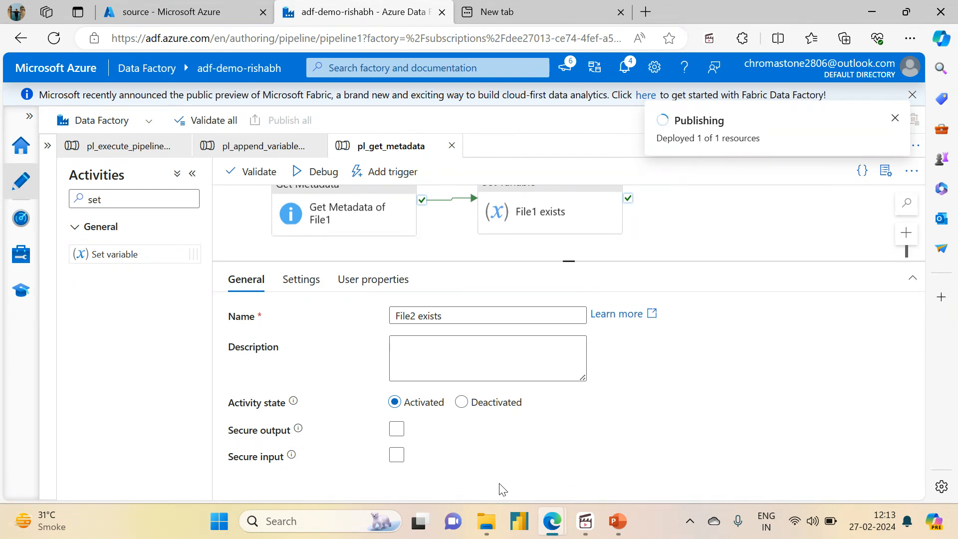
{"action": "left_click_drag", "start_coordinate": [570, 261], "coordinate": [577, 329]}
{"action": "mouse_move", "coordinate": [679, 256]}
{"action": "left_mouse_down"}
{"action": "mouse_move", "coordinate": [668, 312]}
{"action": "mouse_move", "coordinate": [672, 252]}
{"action": "left_mouse_up"}
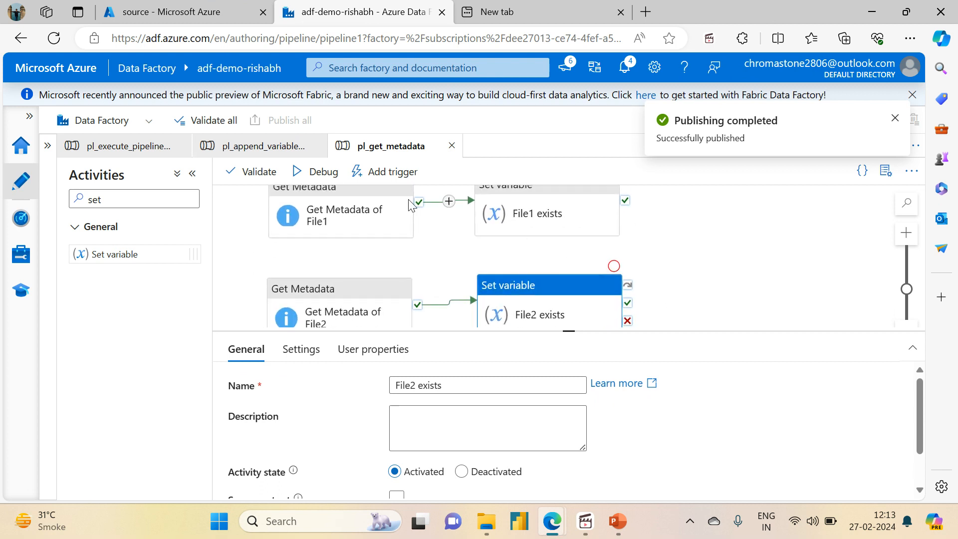
Step: Validate the pl_get_metadata pipeline and close the validation output
{"action": "left_click", "coordinate": [367, 181]}
{"action": "left_click", "coordinate": [257, 171]}
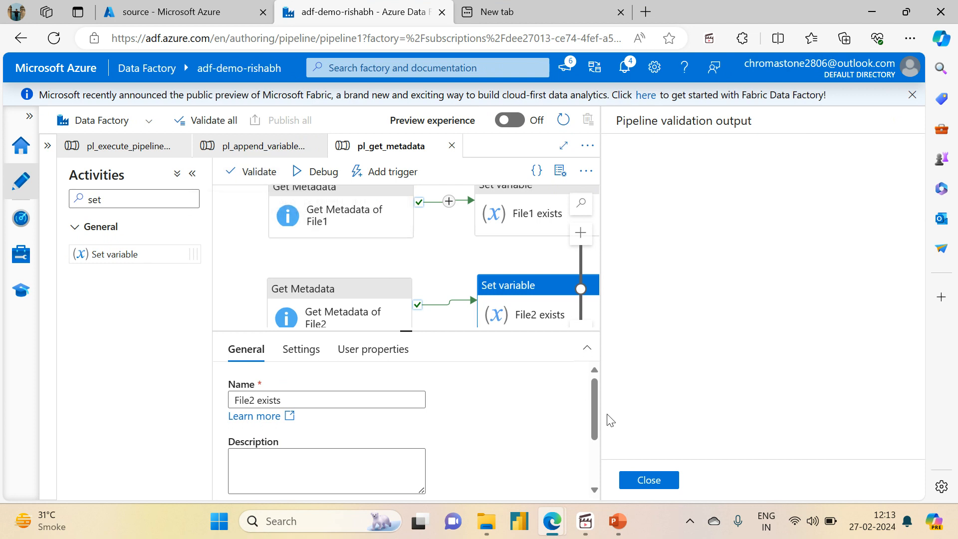
{"action": "left_click", "coordinate": [648, 481]}
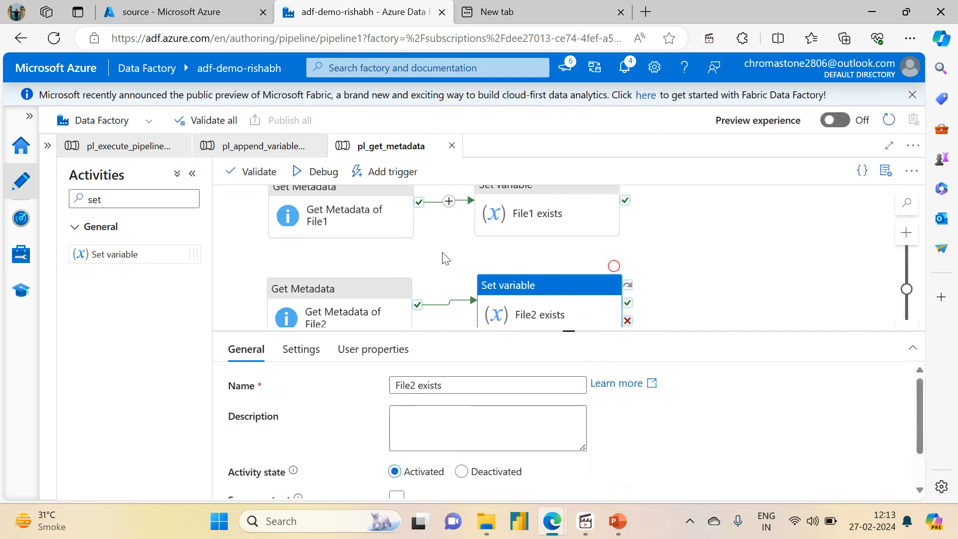
Step: Trigger an immediate run of pl_get_metadata, open its activity runs and refresh their status
{"action": "left_click", "coordinate": [394, 172]}
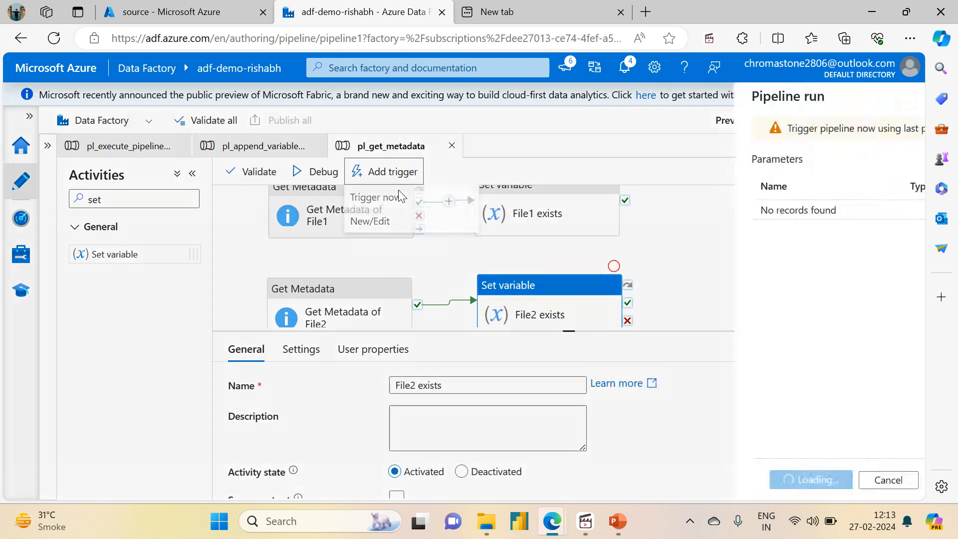
{"action": "left_click", "coordinate": [398, 196]}
{"action": "left_click", "coordinate": [514, 482]}
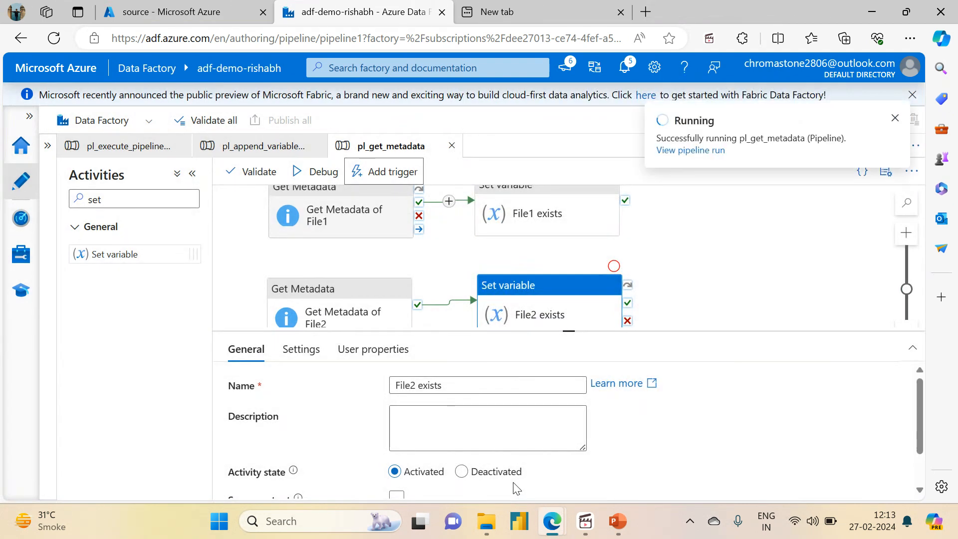
{"action": "left_click", "coordinate": [691, 150]}
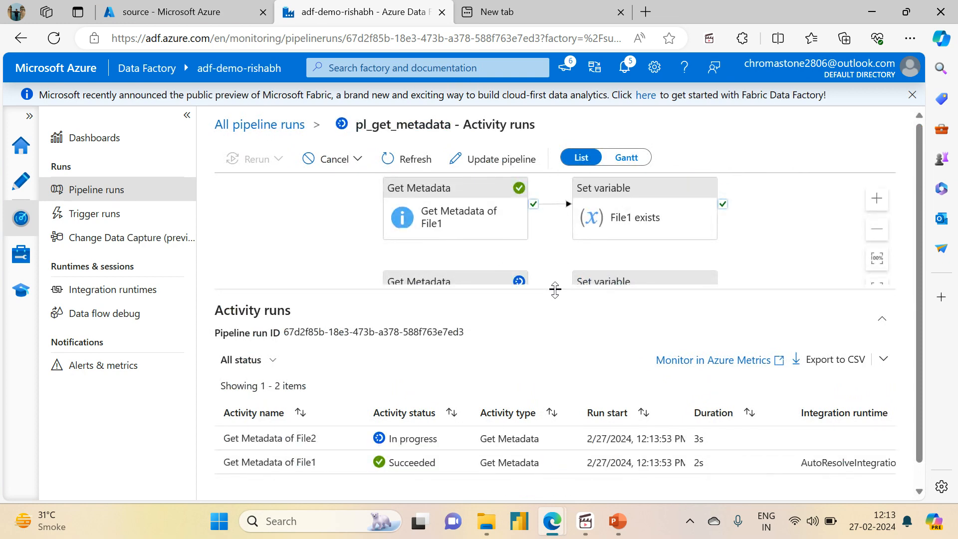
{"action": "left_click_drag", "start_coordinate": [554, 288], "coordinate": [555, 229]}
{"action": "left_click", "coordinate": [395, 167]}
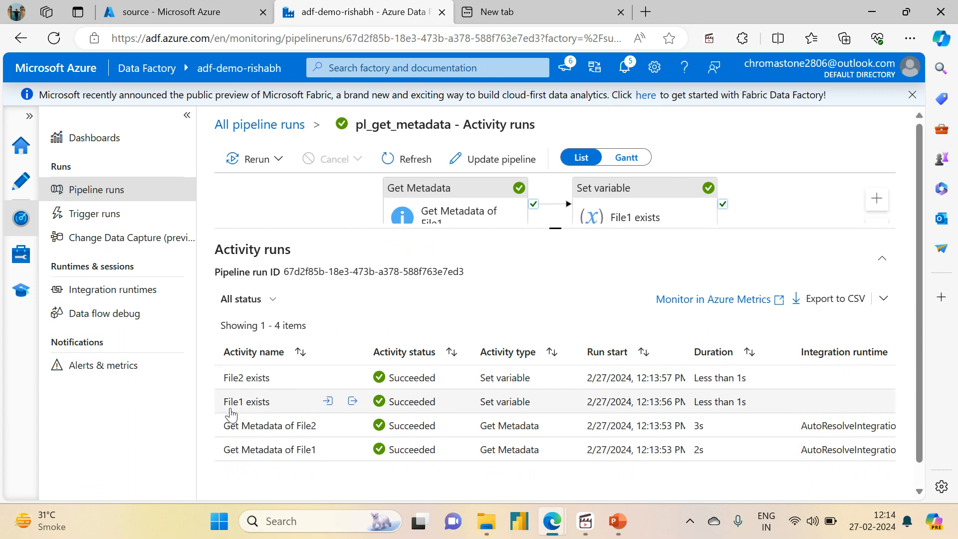
Step: Inspect the input of the File1 exists activity run to check the value assigned to file1_exists
{"action": "left_click", "coordinate": [329, 403]}
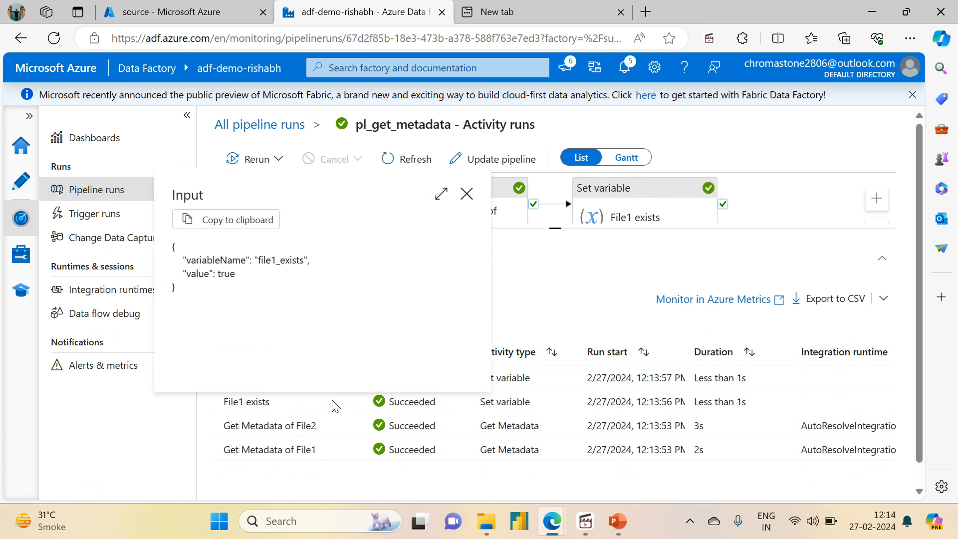
{"action": "double_click", "coordinate": [226, 274]}
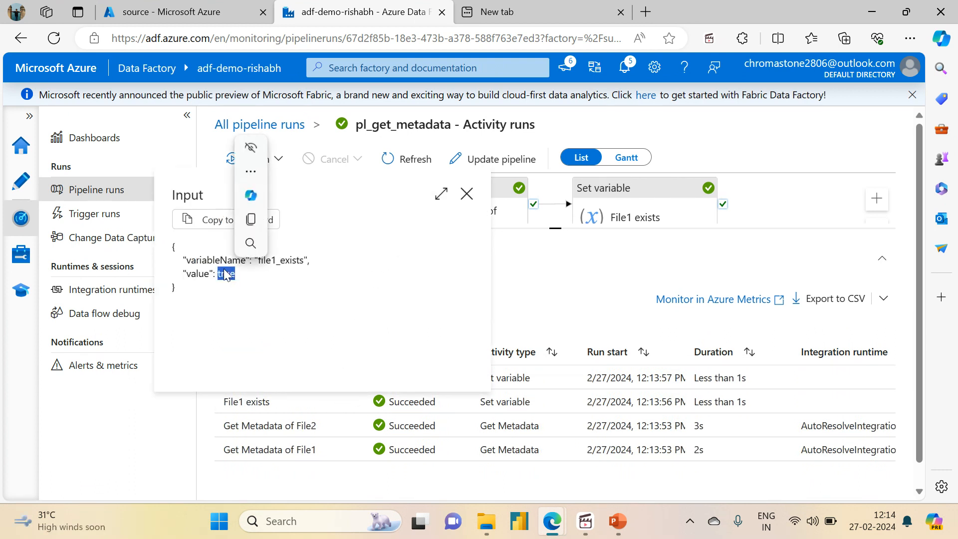
{"action": "left_click", "coordinate": [298, 507]}
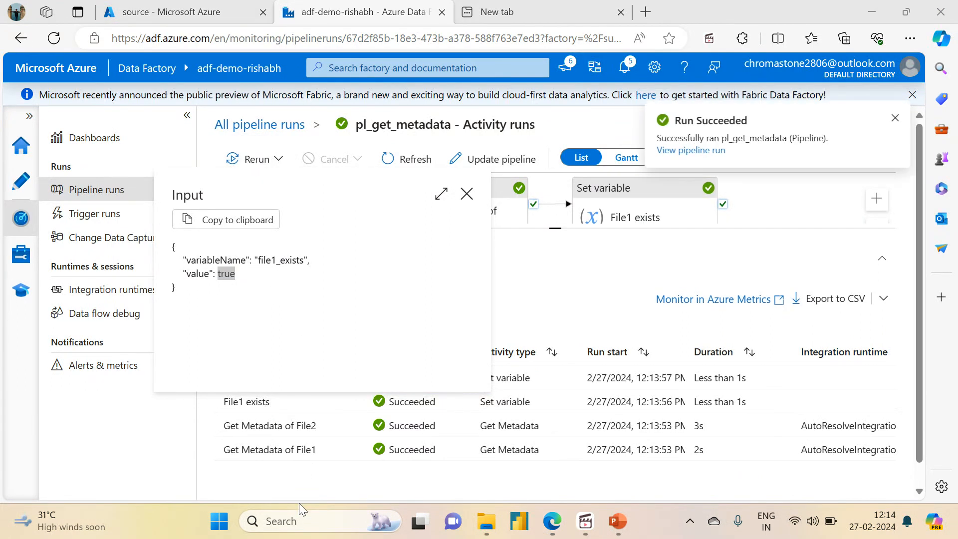
{"action": "left_click", "coordinate": [466, 201]}
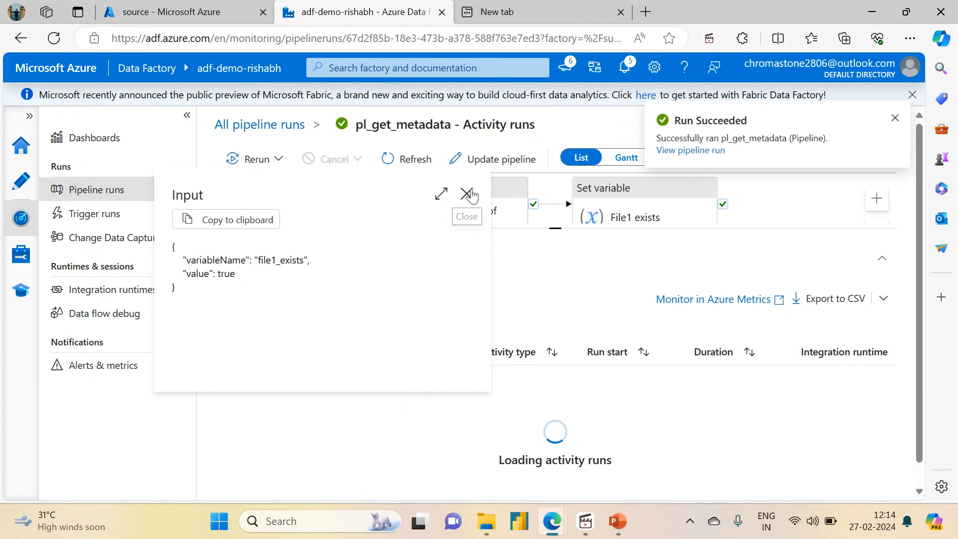
{"action": "left_click", "coordinate": [466, 200]}
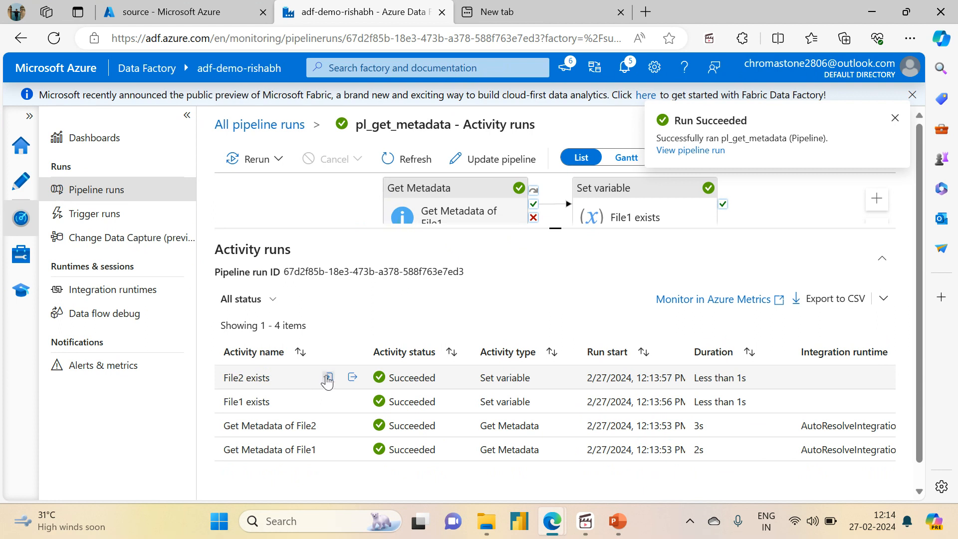
Step: Inspect the input of the File2 exists activity run to check the value of file2_exists, then return to pipeline authoring
{"action": "left_click", "coordinate": [328, 378]}
{"action": "double_click", "coordinate": [223, 250]}
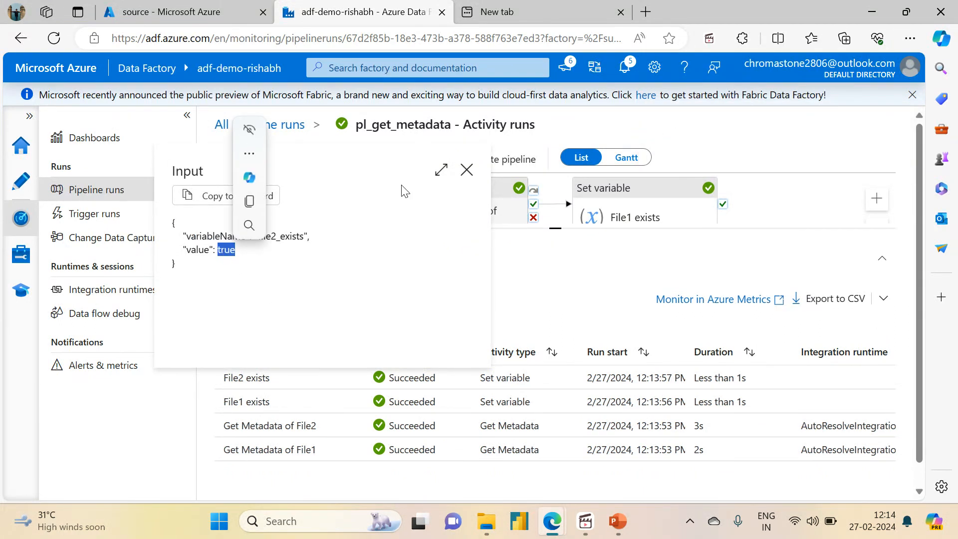
{"action": "left_click", "coordinate": [466, 171]}
{"action": "left_click", "coordinate": [11, 182]}
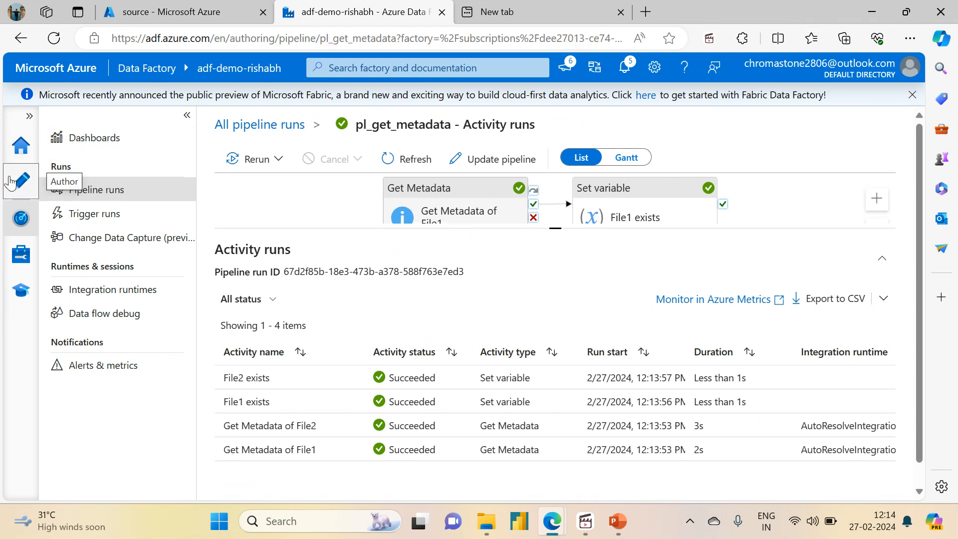
Step: Switch to the Azure portal and rename the File1.txt blob in the source container's variable_input folder to File3.txt
{"action": "left_click", "coordinate": [164, 12]}
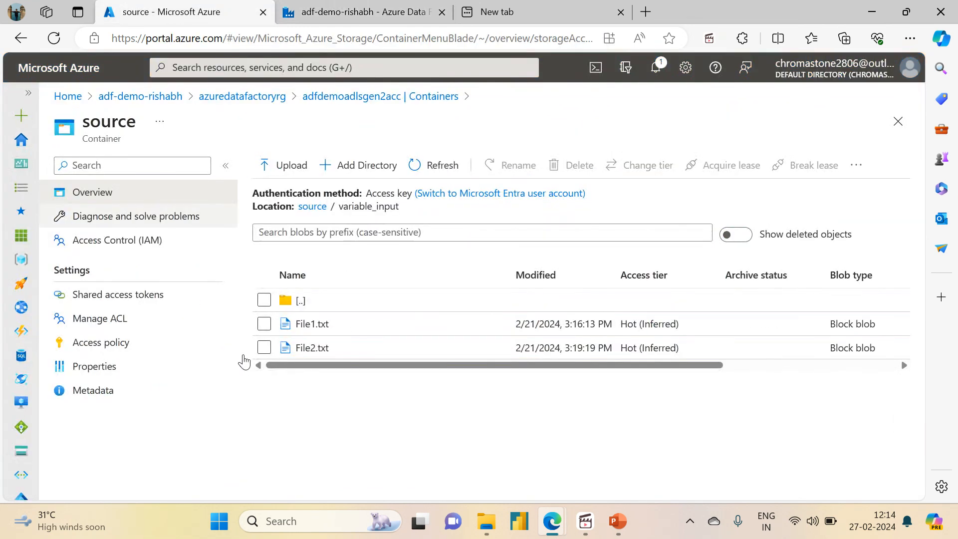
{"action": "left_click", "coordinate": [264, 324]}
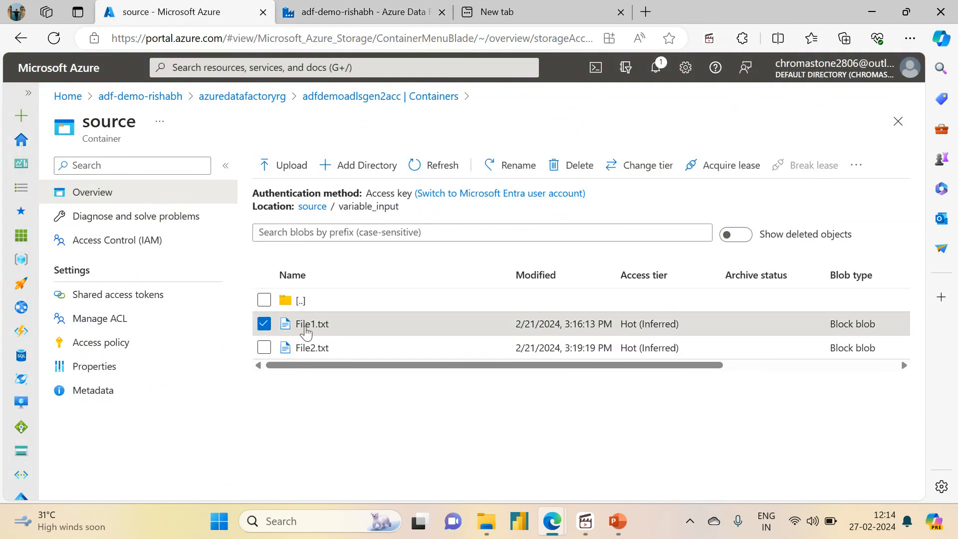
{"action": "left_click", "coordinate": [306, 328]}
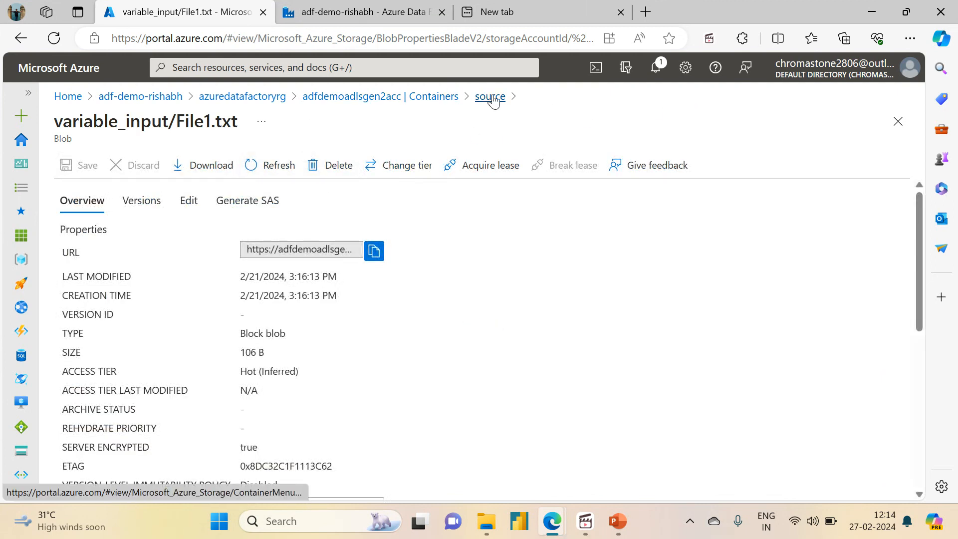
{"action": "left_click", "coordinate": [492, 97]}
{"action": "left_click", "coordinate": [519, 170]}
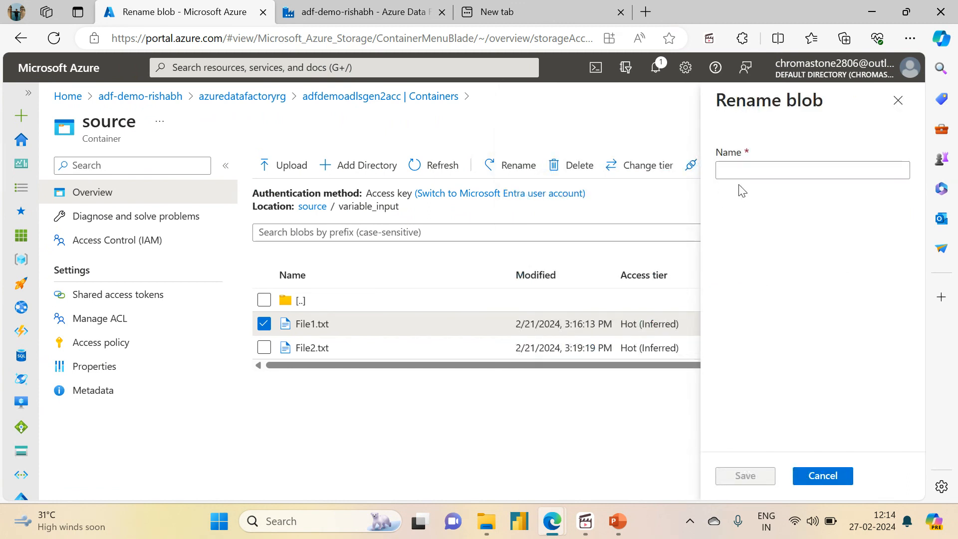
{"action": "left_click", "coordinate": [765, 177]}
{"action": "left_click", "coordinate": [764, 178]}
{"action": "type", "text": "F"}
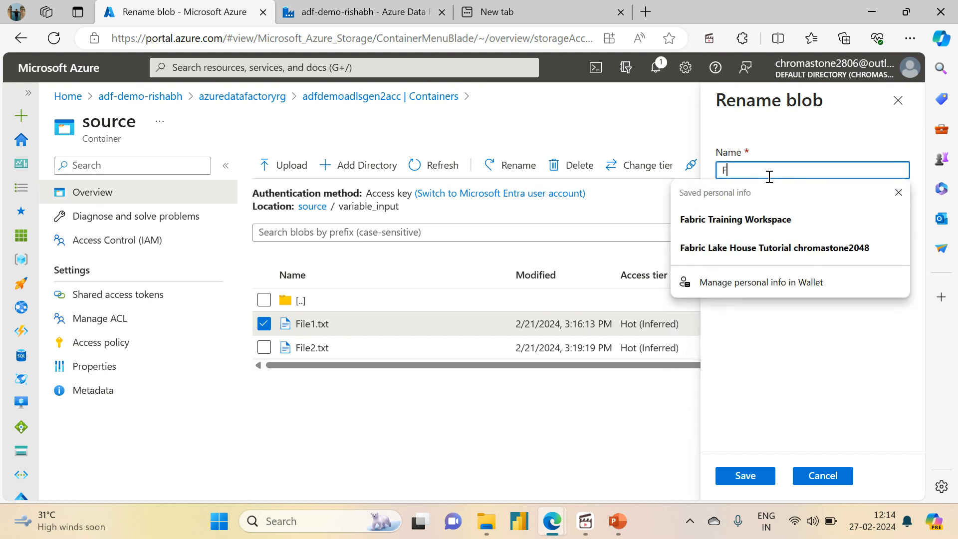
{"action": "type", "text": "ile3.txt"}
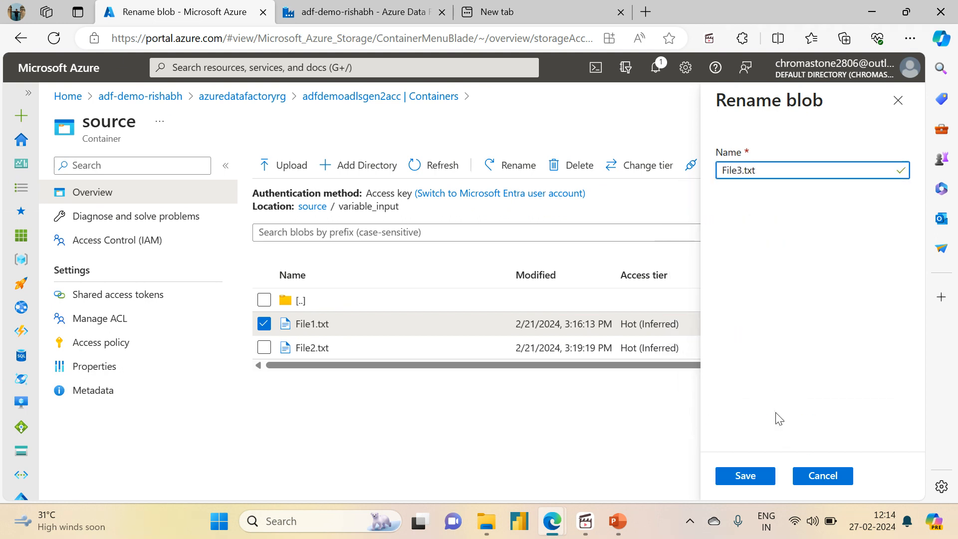
{"action": "left_click", "coordinate": [745, 475]}
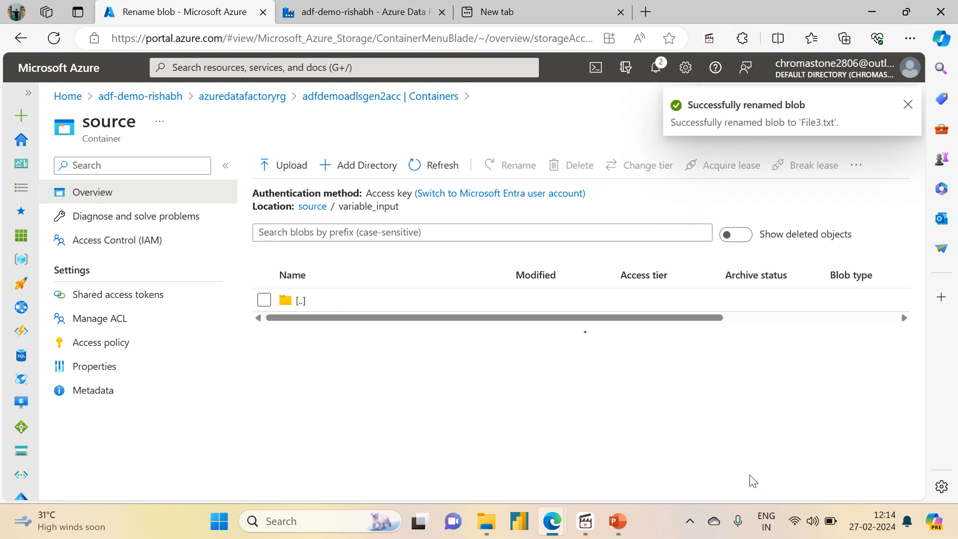
Step: Switch back to Data Factory, trigger an immediate run of pl_get_metadata and open its pipeline run
{"action": "left_click", "coordinate": [369, 12]}
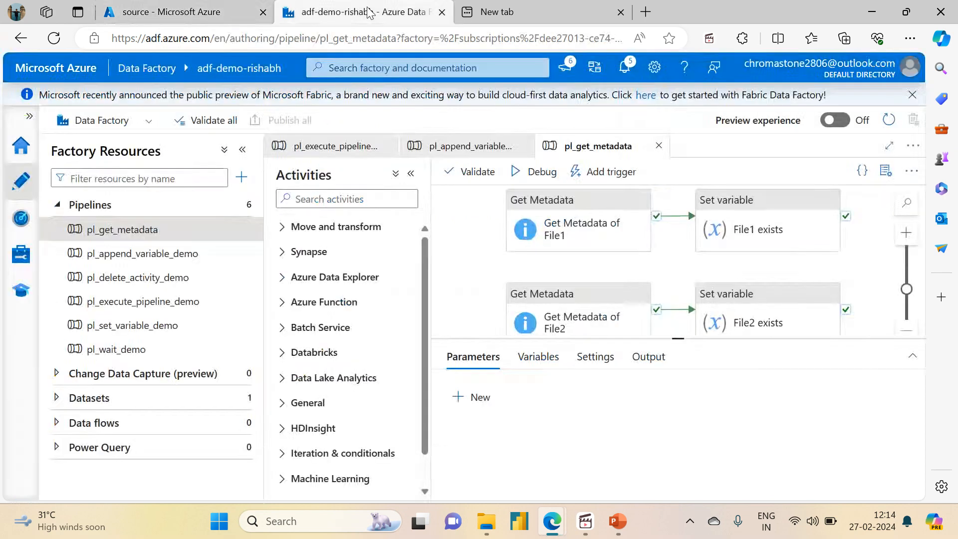
{"action": "left_click", "coordinate": [579, 175]}
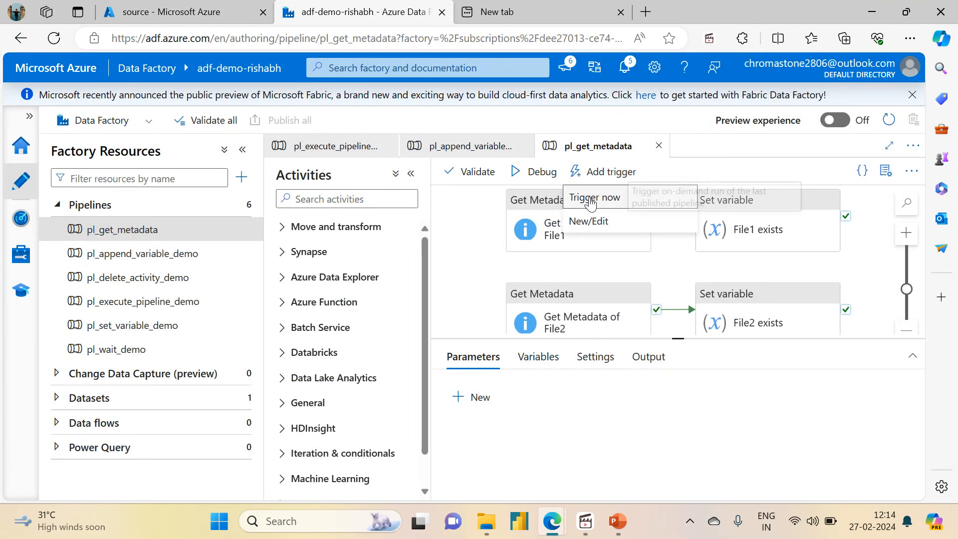
{"action": "left_click", "coordinate": [589, 198]}
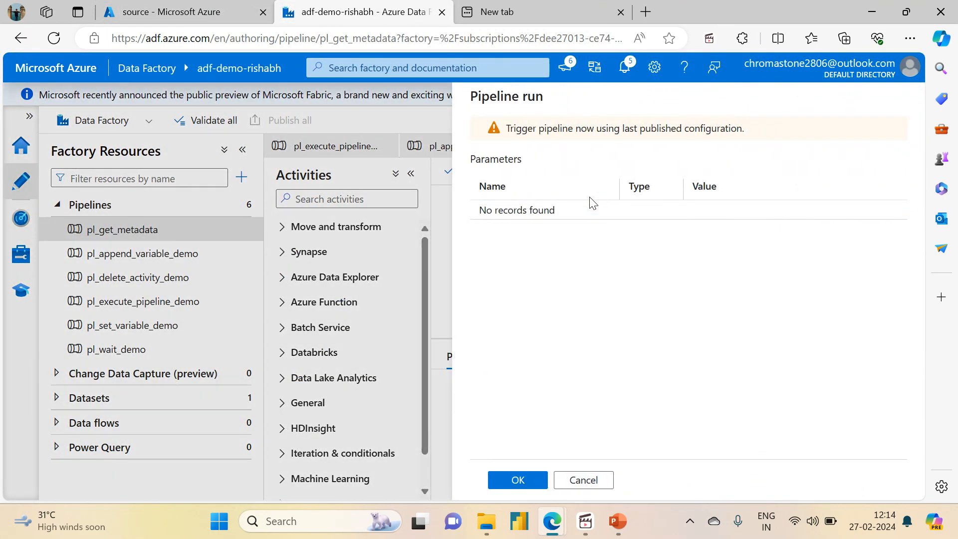
{"action": "left_click", "coordinate": [505, 481]}
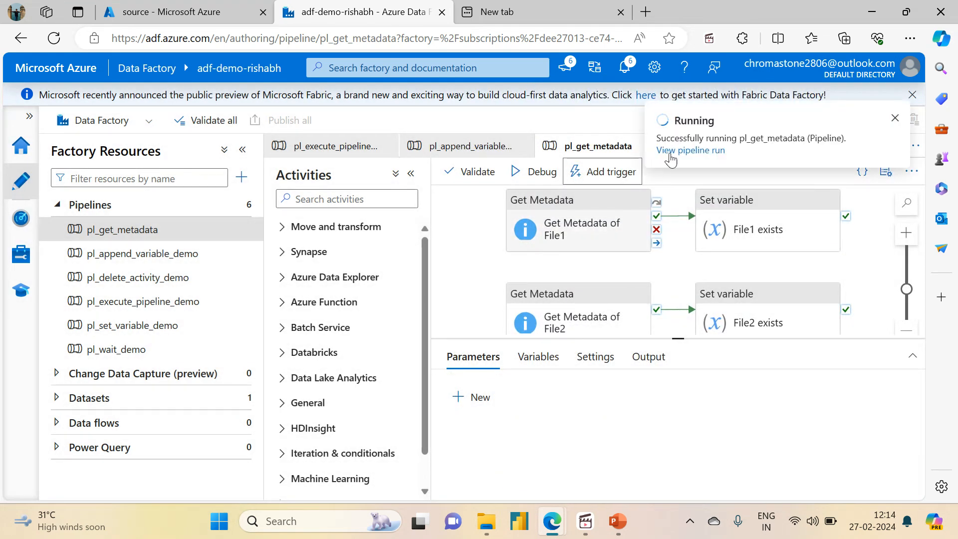
{"action": "left_click", "coordinate": [676, 150]}
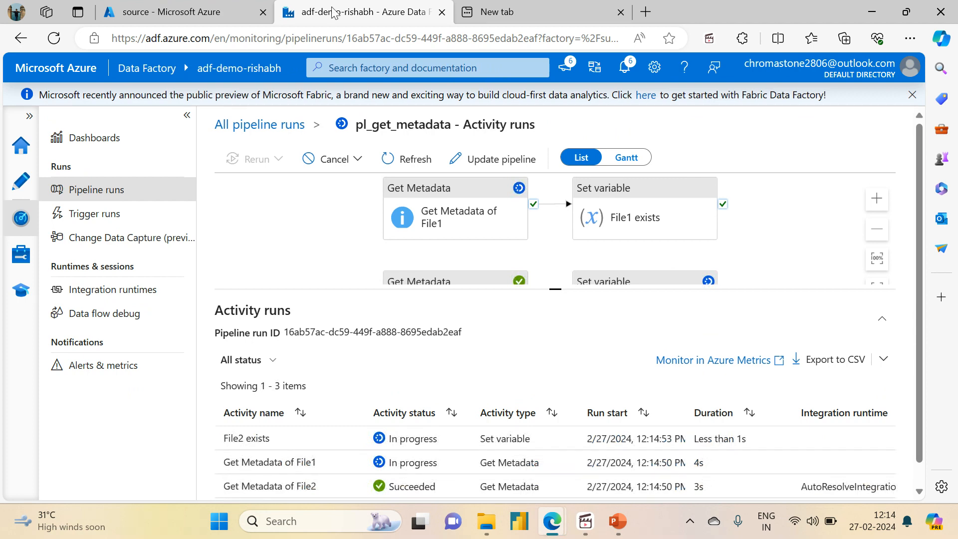
Step: Enlarge the activity runs list of the current pipeline run and refresh its status
{"action": "left_click", "coordinate": [590, 9]}
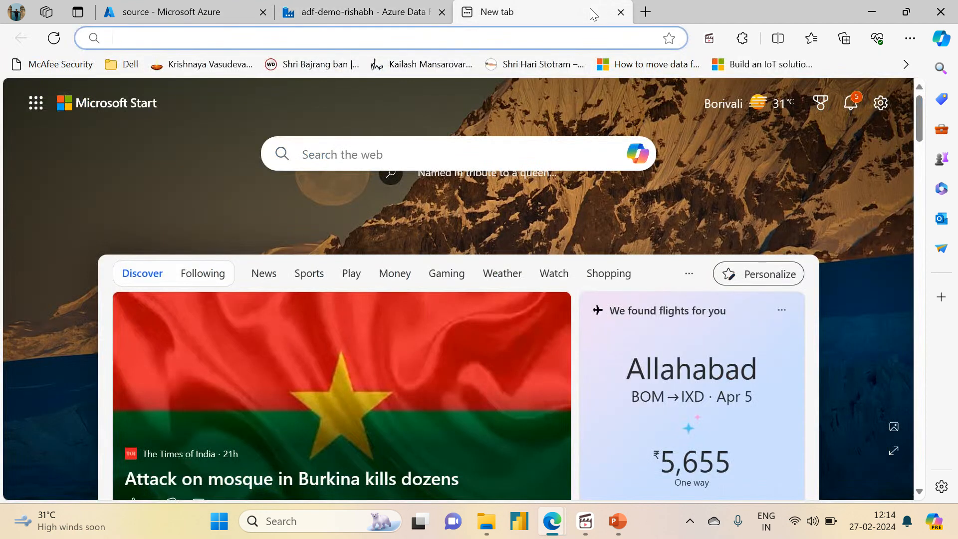
{"action": "left_click", "coordinate": [329, 7]}
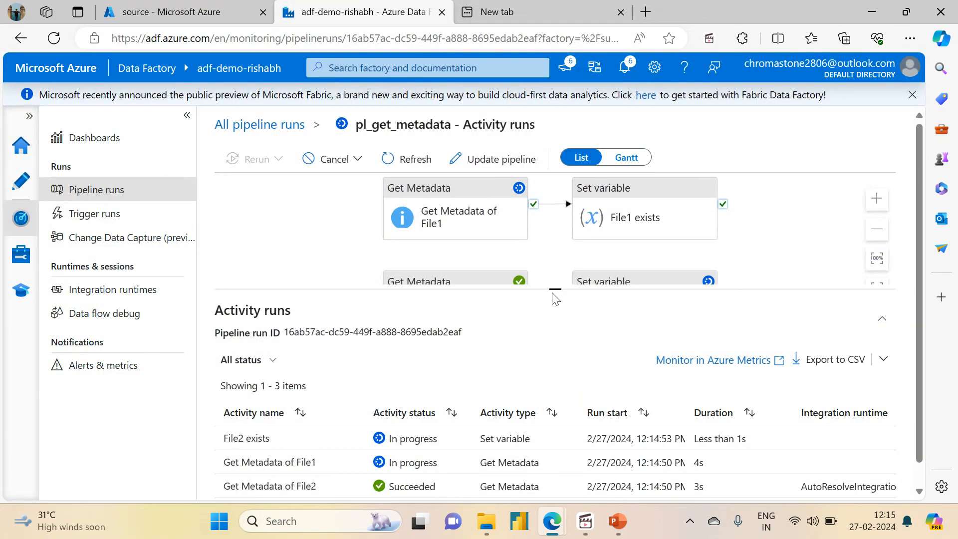
{"action": "left_click_drag", "start_coordinate": [556, 288], "coordinate": [555, 175]}
{"action": "left_click", "coordinate": [406, 159]}
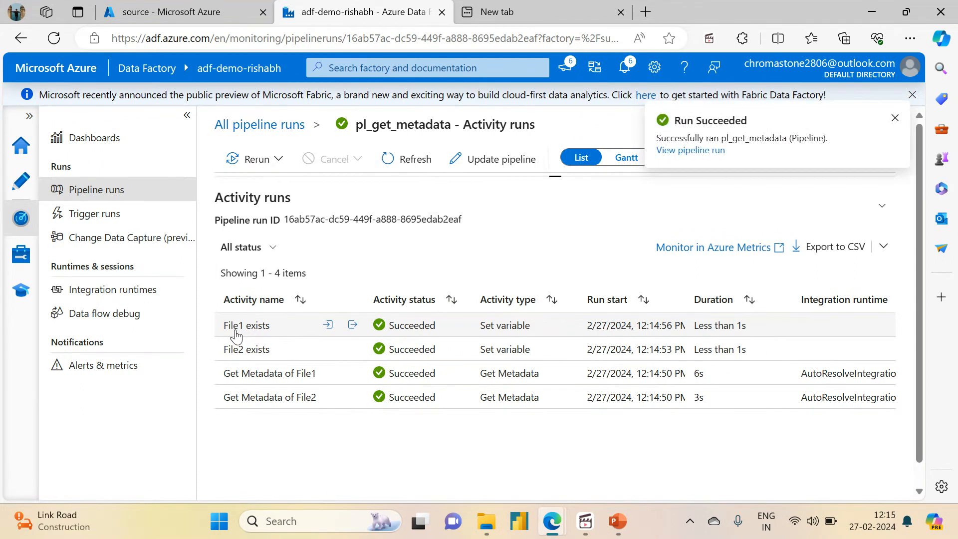
Step: Check the value assigned to file1_exists in the input of the File1 exists activity run
{"action": "left_click", "coordinate": [329, 326]}
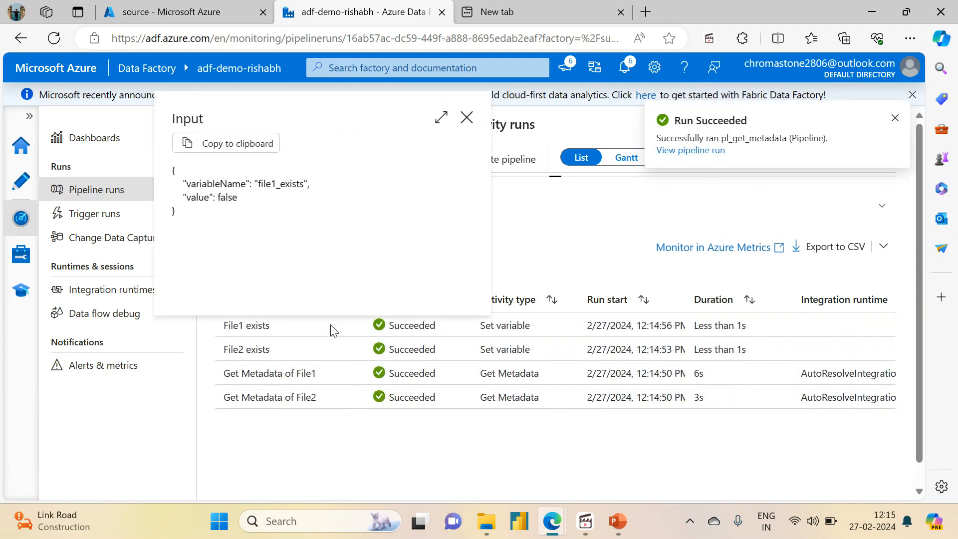
{"action": "double_click", "coordinate": [230, 196]}
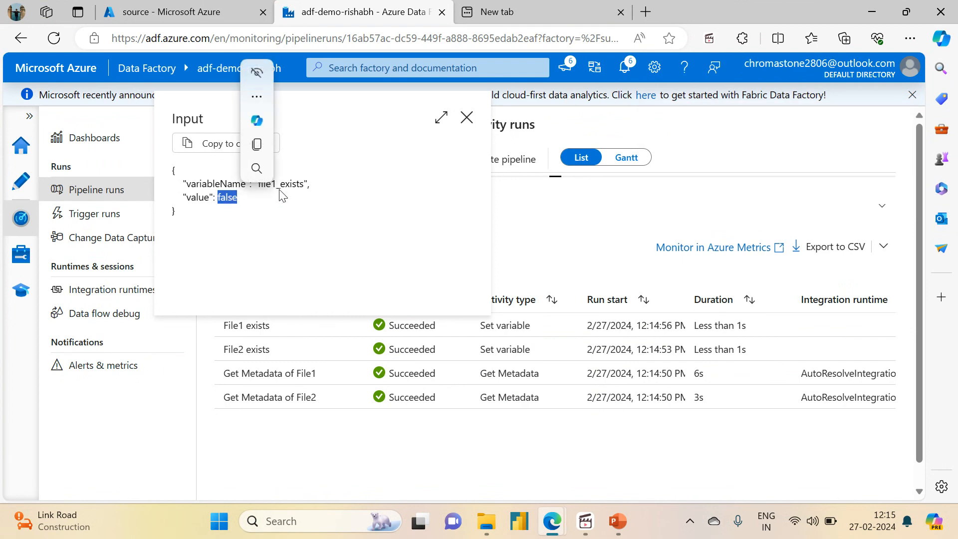
{"action": "left_click", "coordinate": [466, 118]}
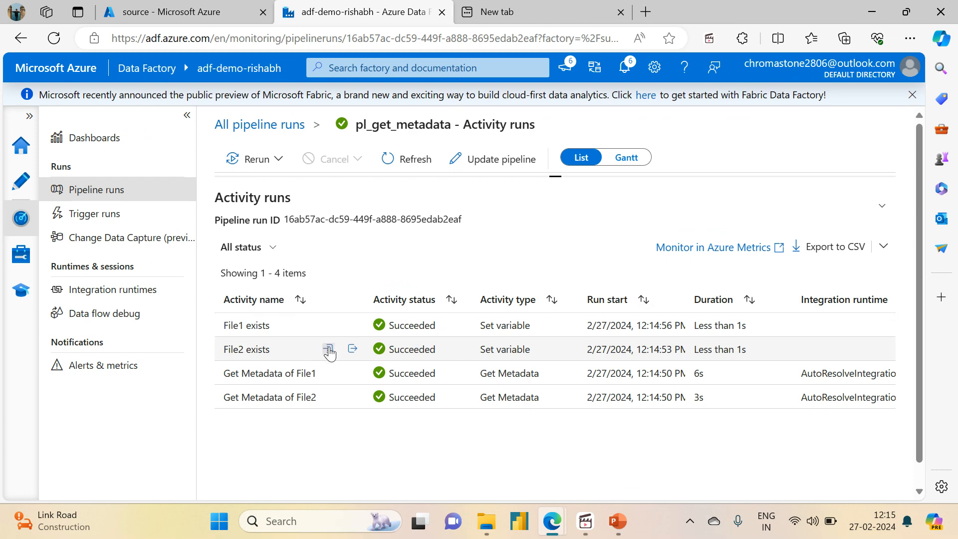
Step: Check the value assigned to file2_exists in the File2 exists activity's input, then go back to pipeline authoring
{"action": "left_click", "coordinate": [330, 349]}
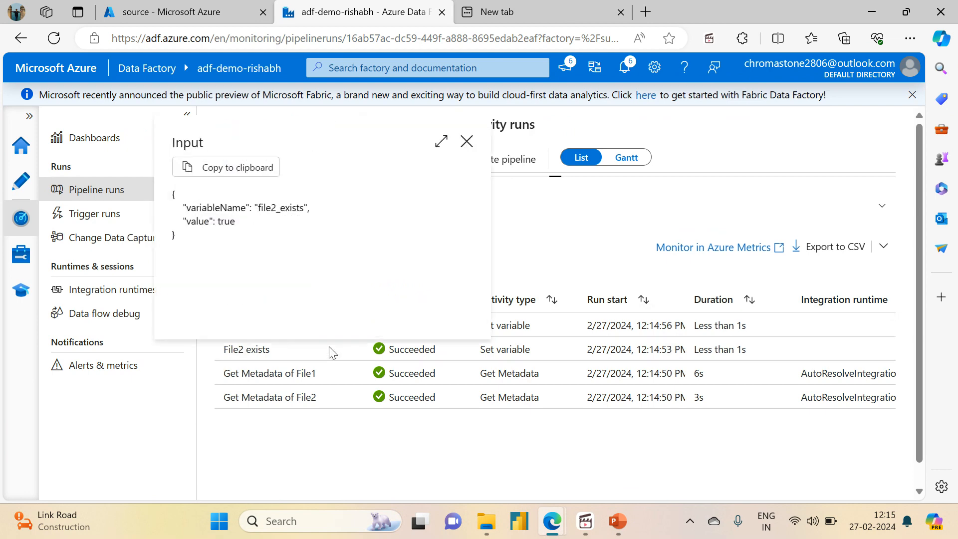
{"action": "left_click", "coordinate": [466, 141]}
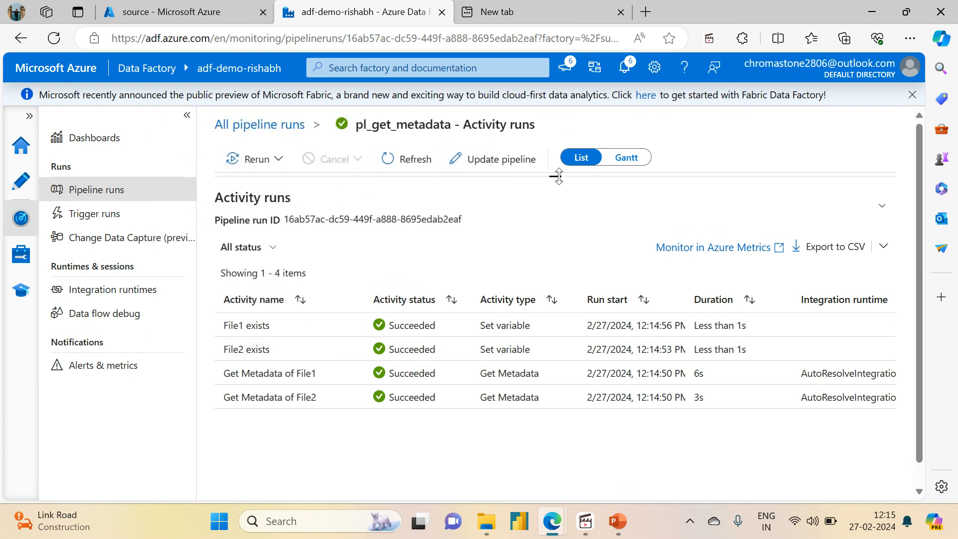
{"action": "left_click_drag", "start_coordinate": [559, 176], "coordinate": [561, 355]}
{"action": "left_click", "coordinate": [21, 180]}
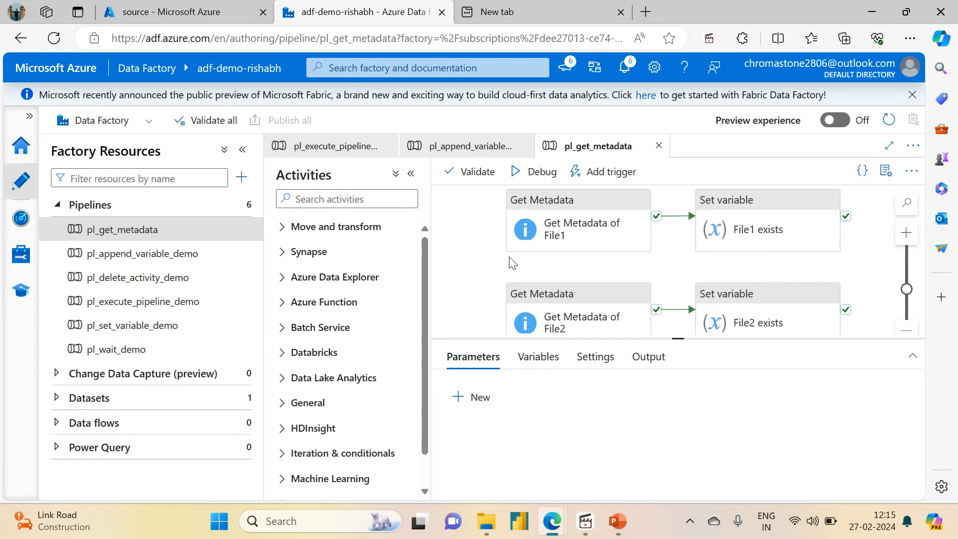
Step: Review the settings of the Get Metadata of File1 activity, down to the Exists argument in its field list
{"action": "left_click_drag", "start_coordinate": [509, 257], "coordinate": [503, 260]}
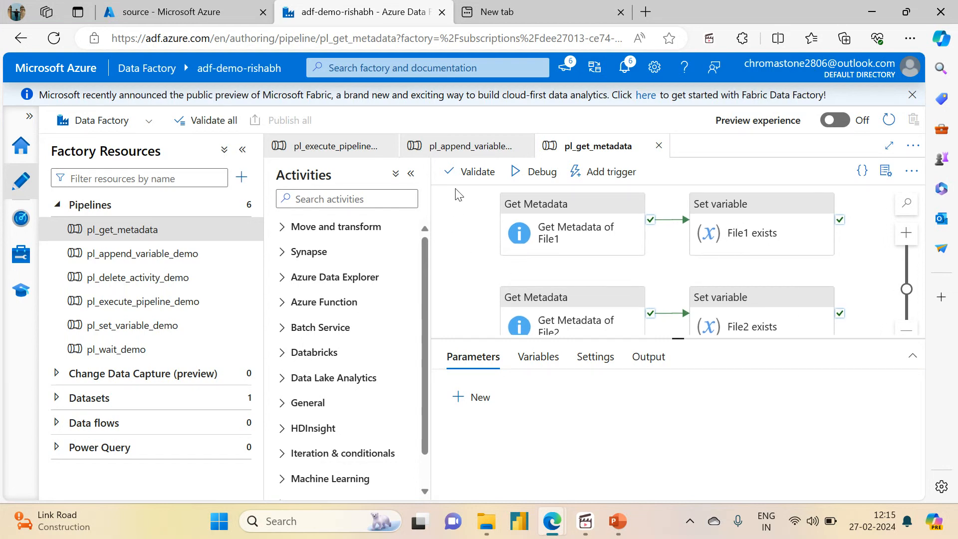
{"action": "left_click", "coordinate": [544, 223]}
{"action": "left_click_drag", "start_coordinate": [921, 405], "coordinate": [898, 371]}
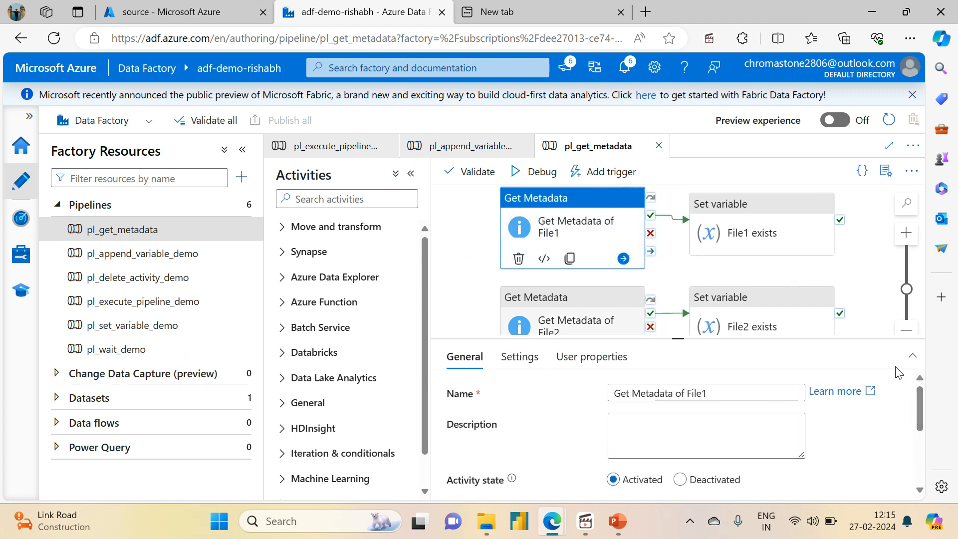
{"action": "left_click", "coordinate": [517, 357]}
{"action": "left_click_drag", "start_coordinate": [920, 397], "coordinate": [919, 459]}
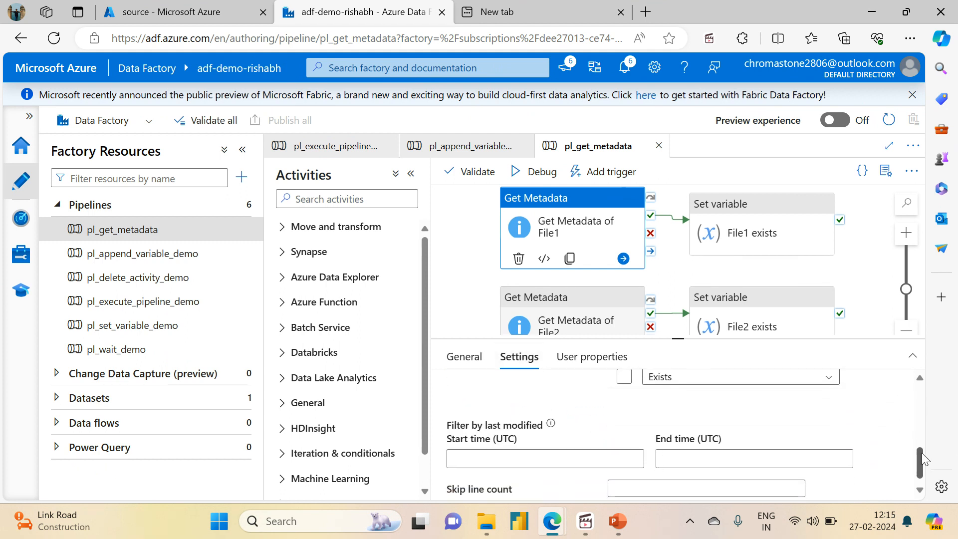
{"action": "left_click", "coordinate": [771, 380]}
Step: Deselect the activity and show the pipeline's variables in an enlarged properties area
{"action": "left_click", "coordinate": [455, 270]}
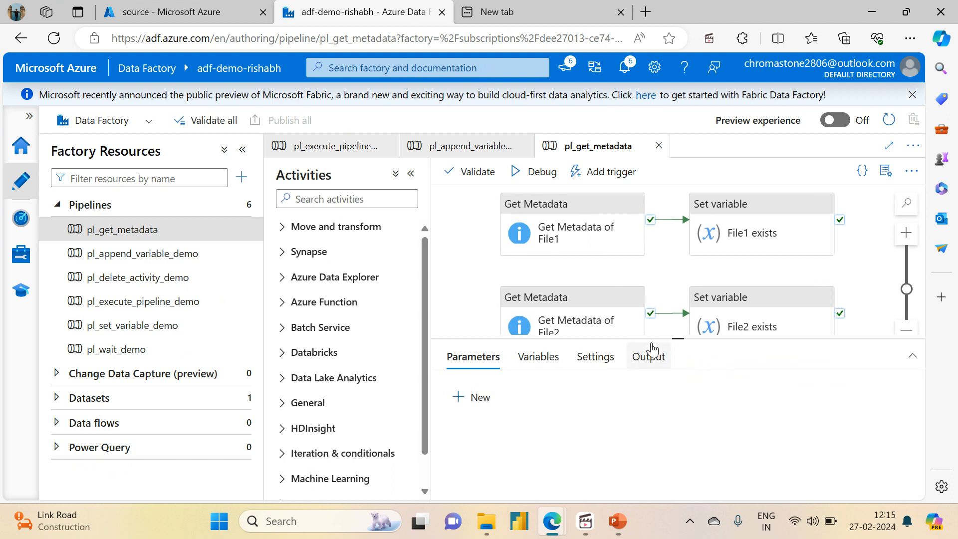
{"action": "left_click_drag", "start_coordinate": [674, 339], "coordinate": [663, 267]}
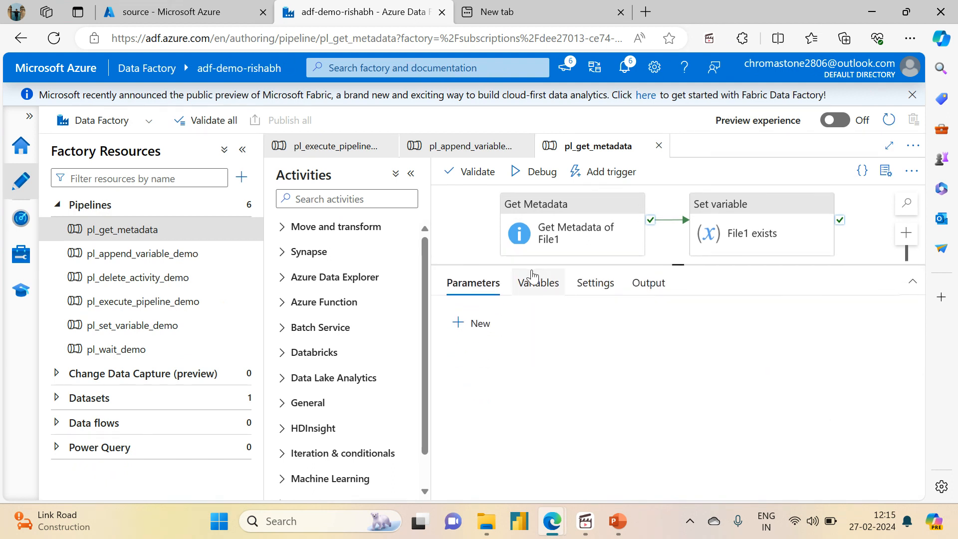
{"action": "left_click", "coordinate": [525, 287]}
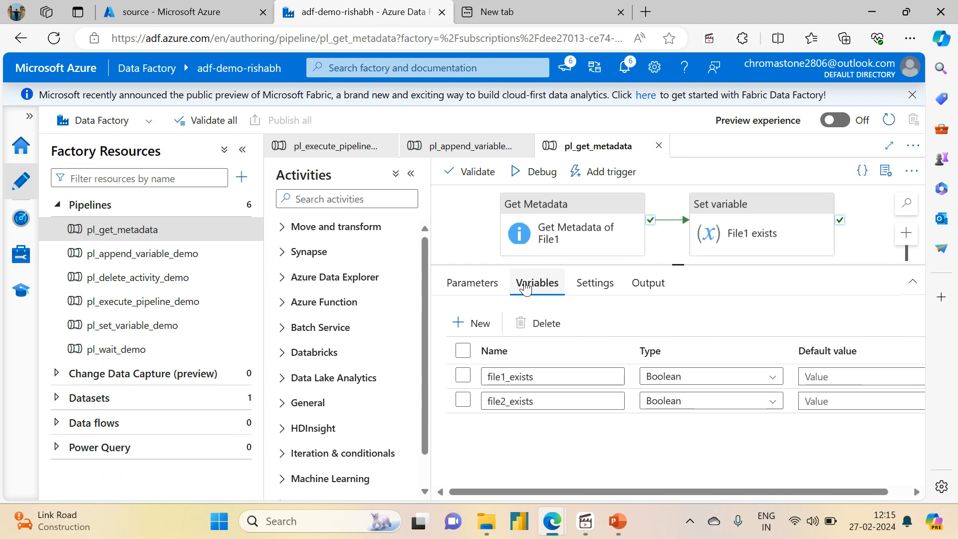